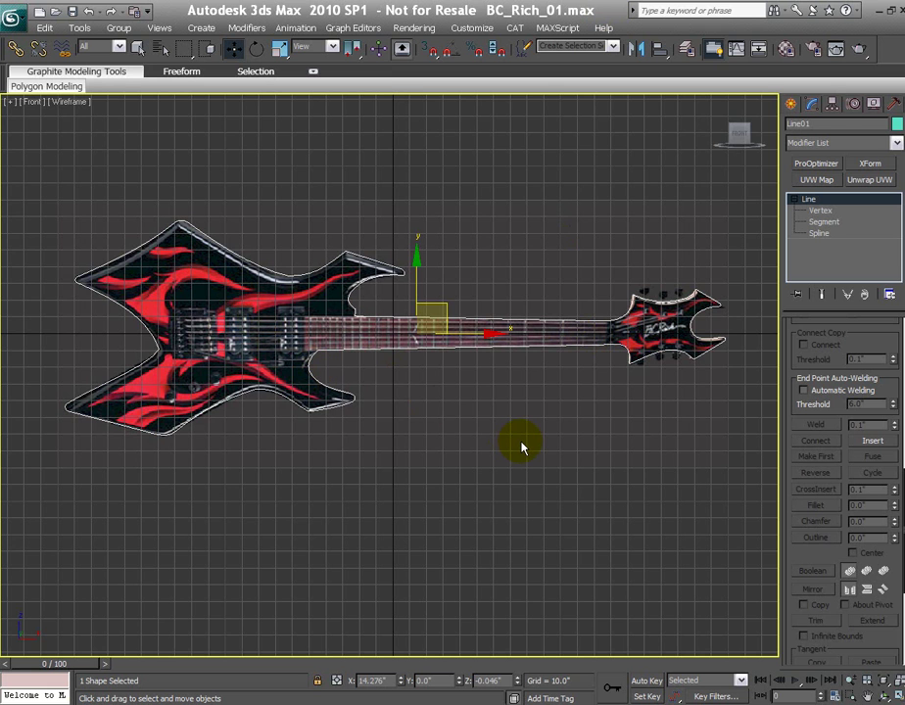
Apply a Bevel modifier to the guitar outline spline in a maximized Perspective view
key(alt+w)
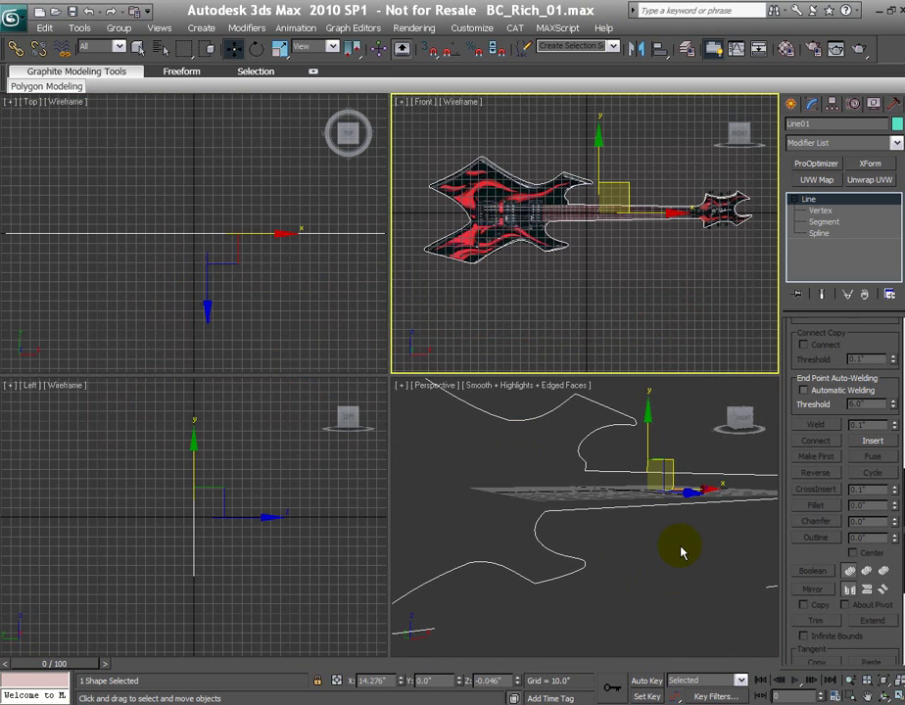
right_click(683, 551)
key(alt+w)
alt+middle_drag(532, 525, 490, 517)
middle_drag(547, 519, 574, 502)
scroll(574, 503, down, 2)
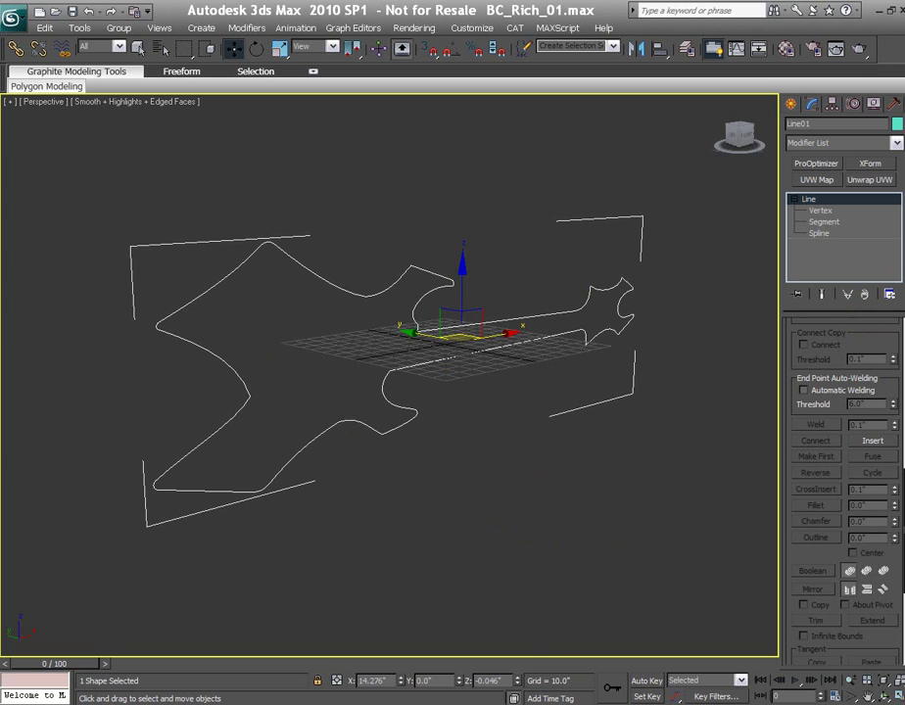
click(896, 143)
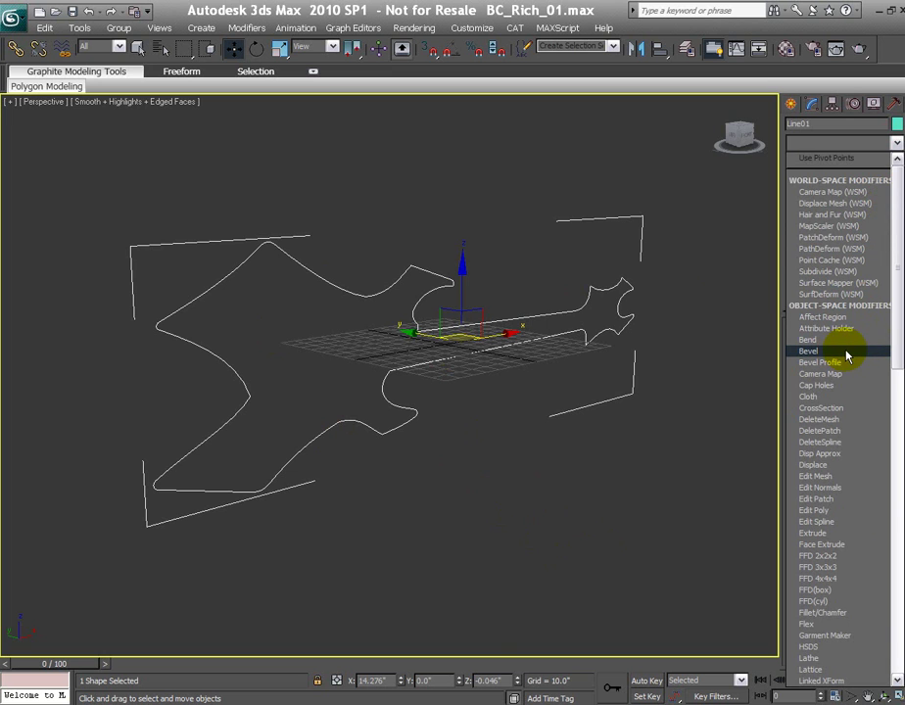
click(855, 352)
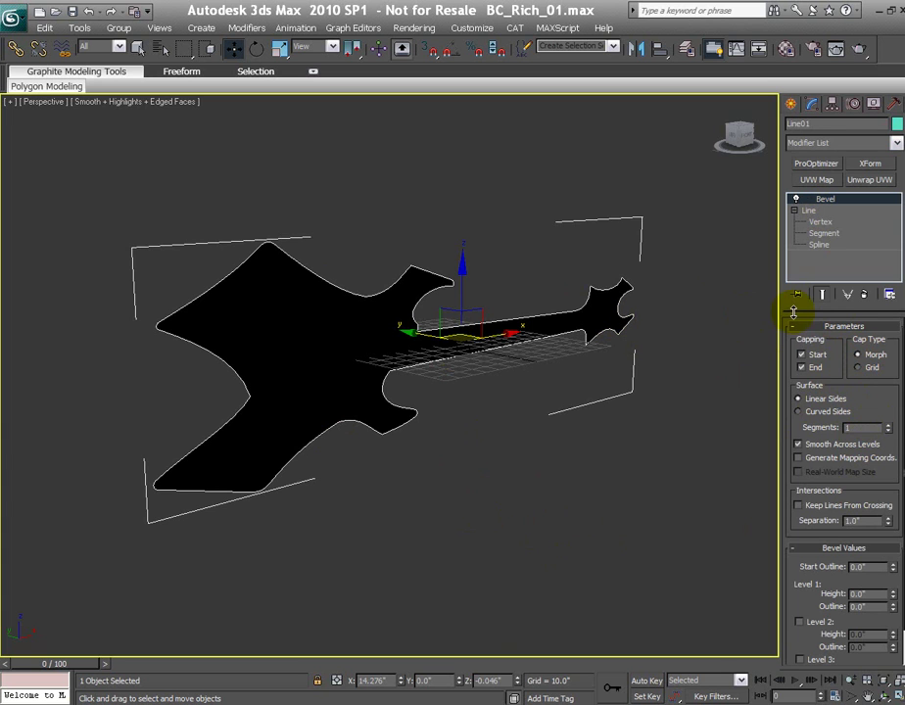
Set the Bevel modifier's Level 1 height to 4.0 inches to give the guitar body thickness
drag(791, 310, 789, 281)
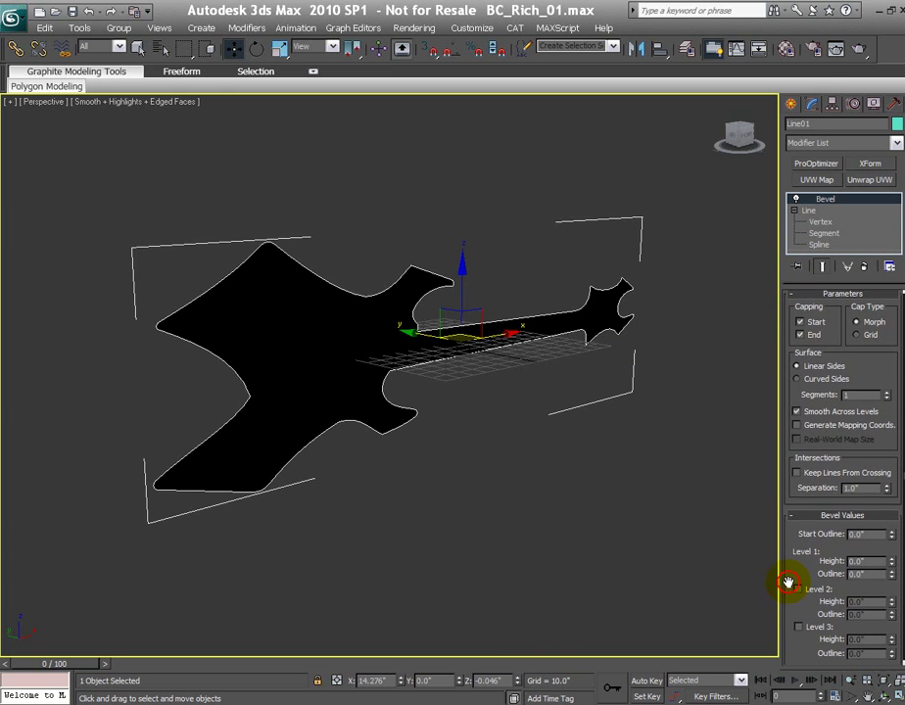
drag(787, 582, 783, 549)
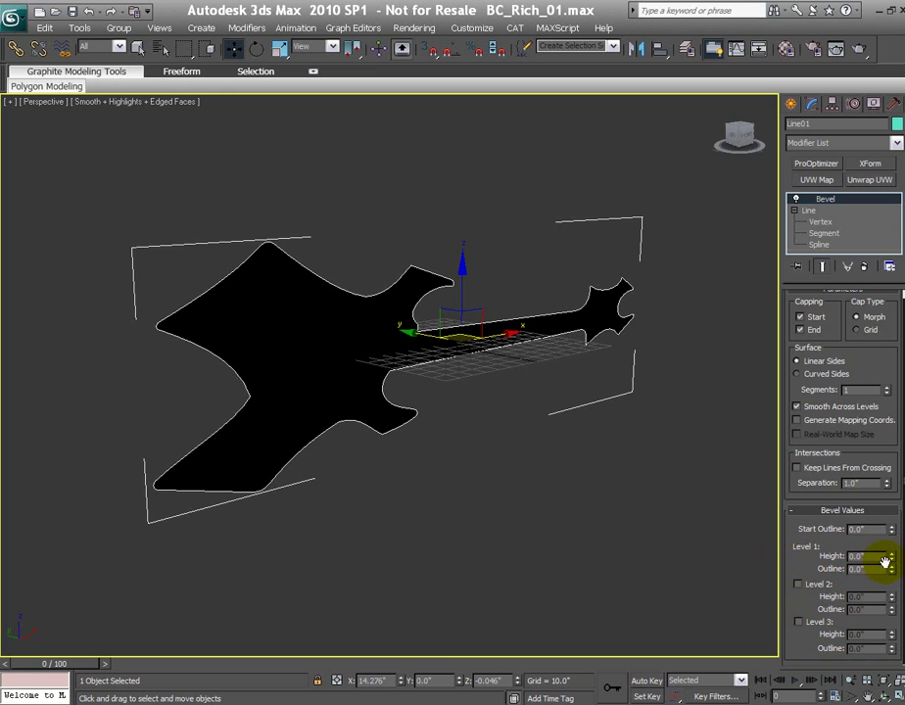
middle_drag(602, 483, 549, 544)
scroll(603, 507, up, 5)
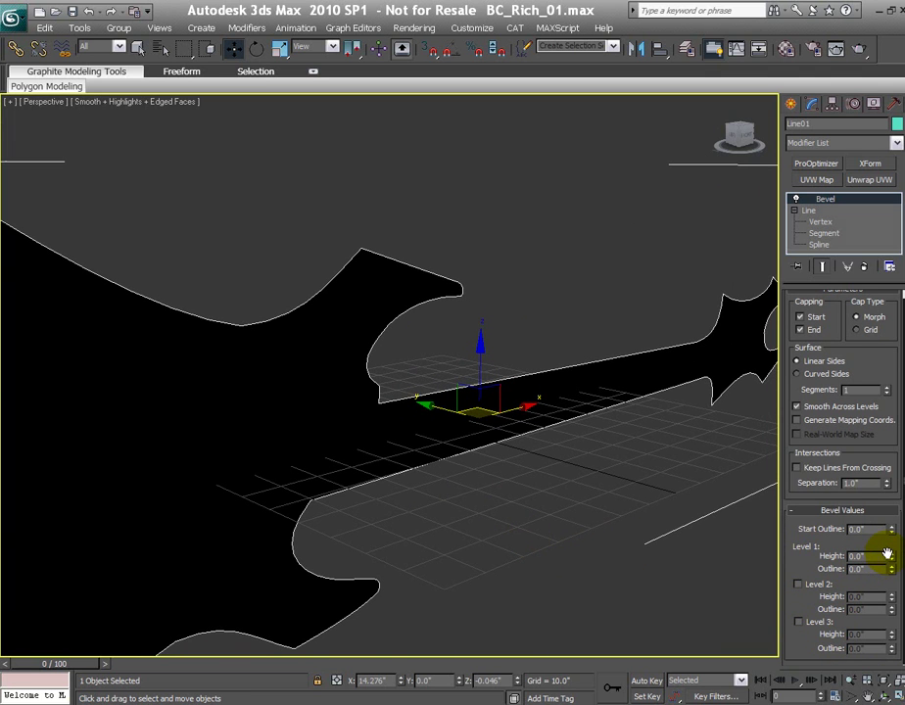
drag(892, 555, 892, 550)
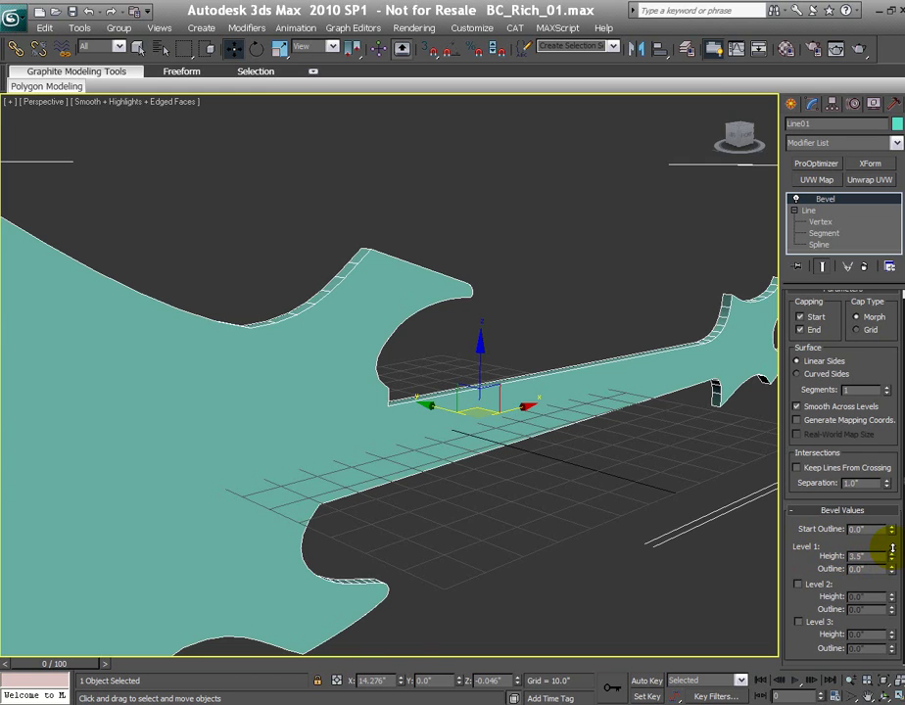
drag(892, 551, 891, 553)
double_click(860, 556)
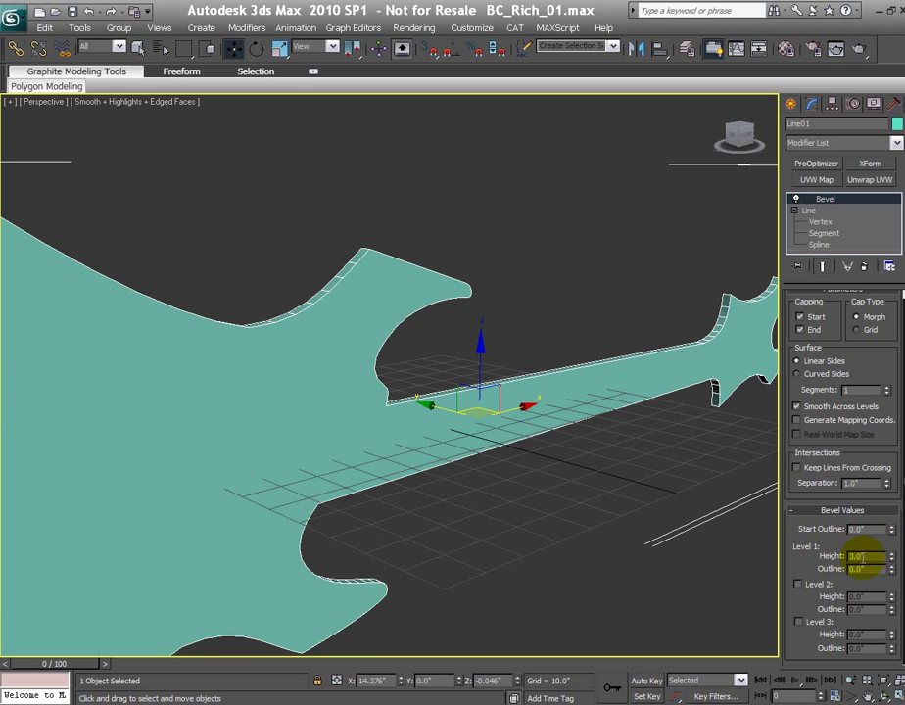
key(Return)
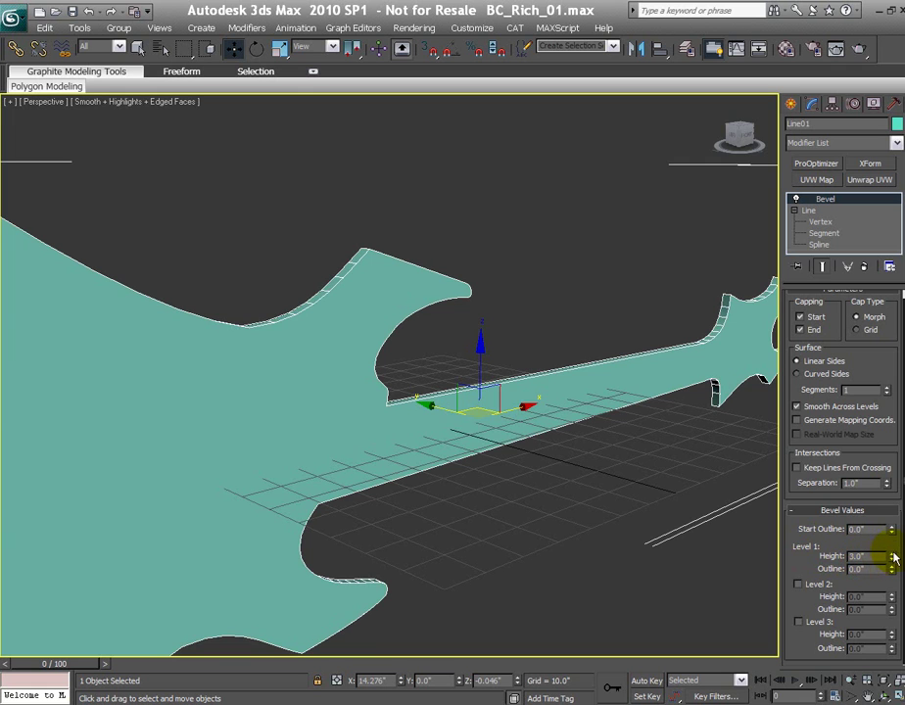
drag(892, 559, 890, 557)
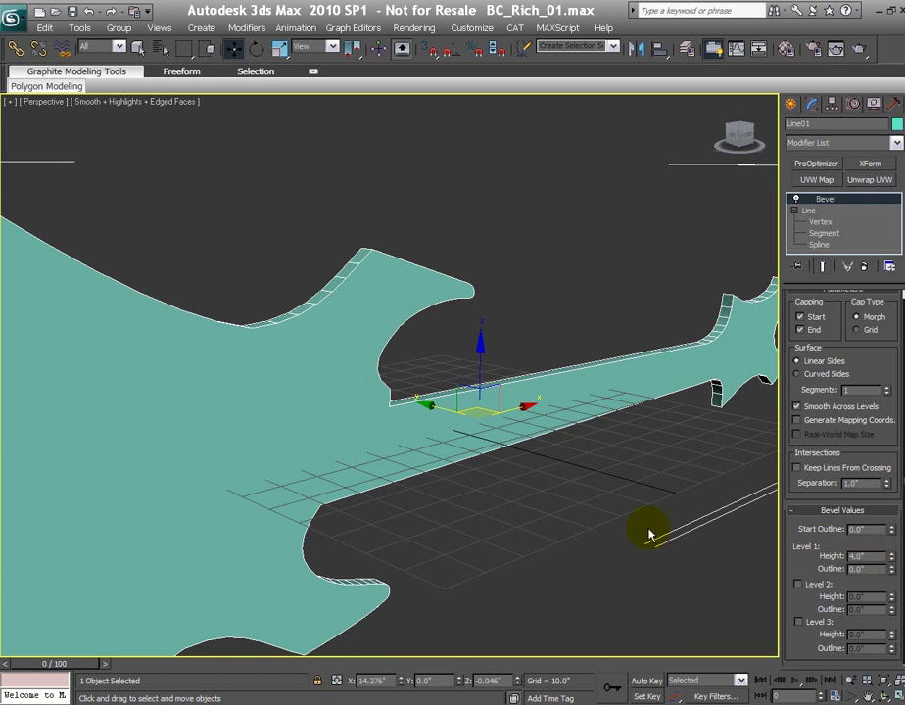
Enable Level 2 of the guitar's bevel and set its height to 4.5 inches
alt+middle_drag(654, 529, 545, 503)
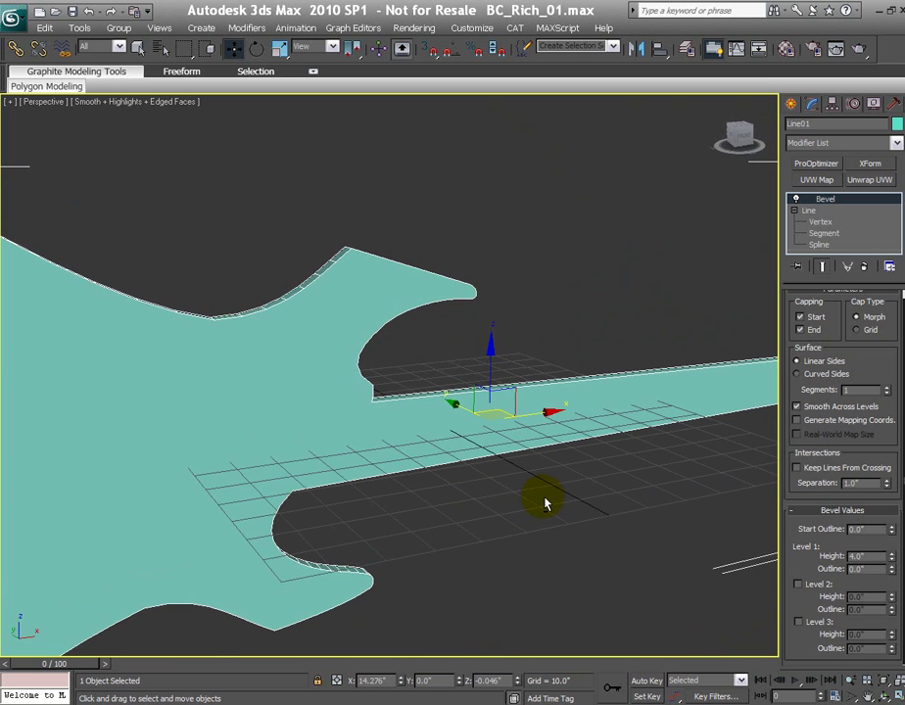
click(797, 585)
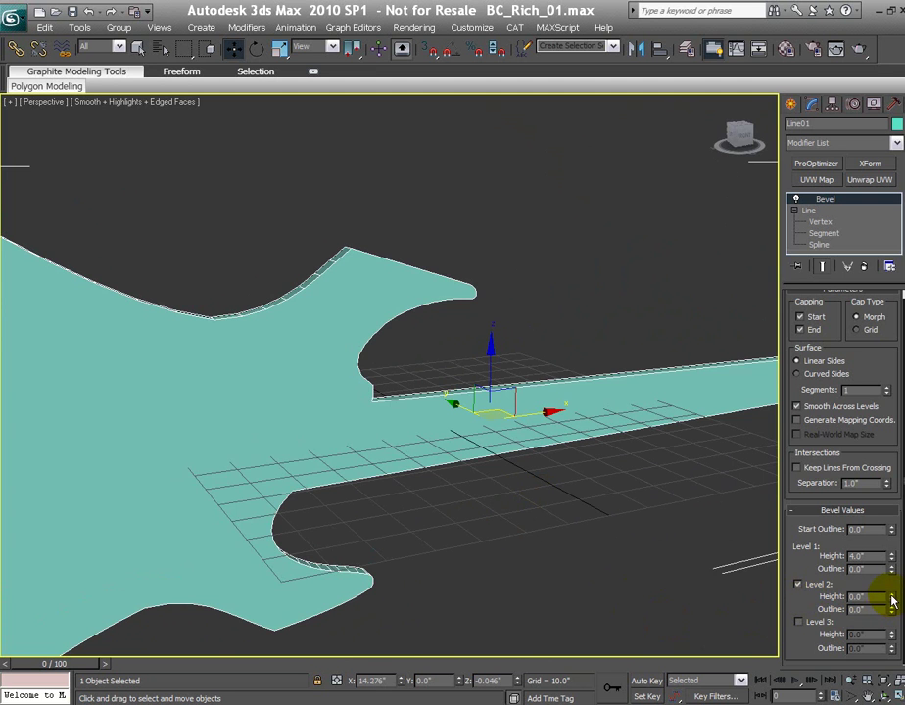
alt+middle_drag(646, 559, 673, 569)
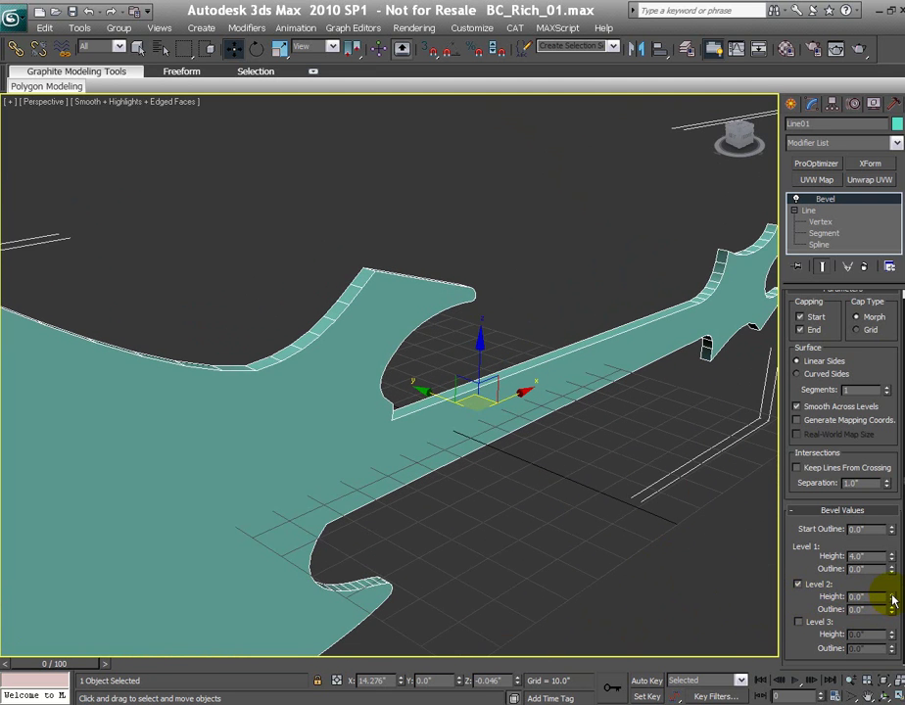
mouse_move(892, 601)
mouse_down()
mouse_move(891, 586)
mouse_move(894, 611)
mouse_up()
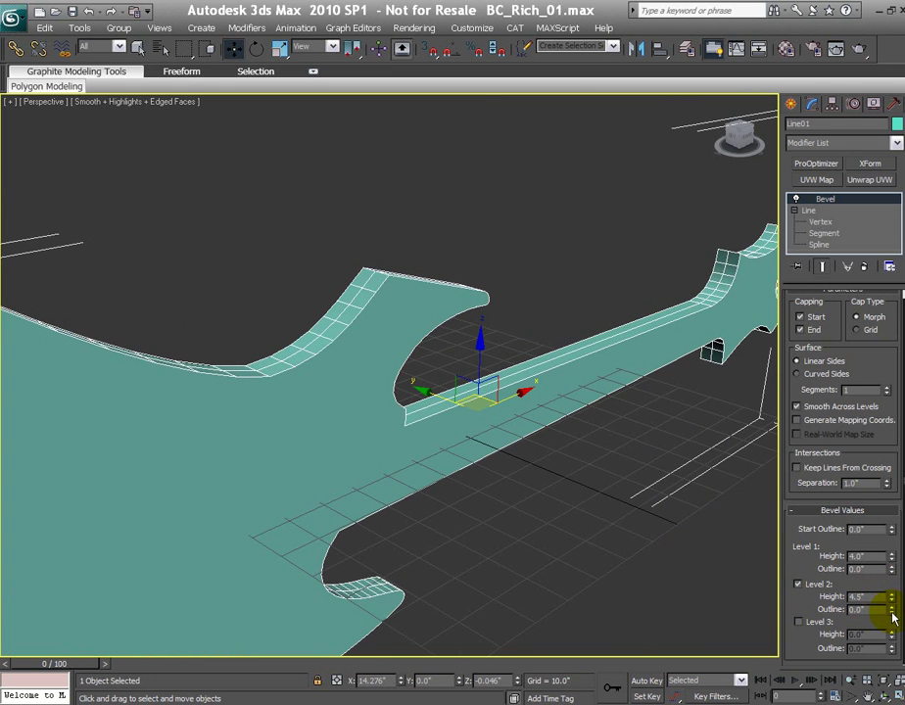
Set the Level 2 outline of the guitar's bevel to -1.2 inches so the edge tapers inward
middle_drag(677, 559, 606, 509)
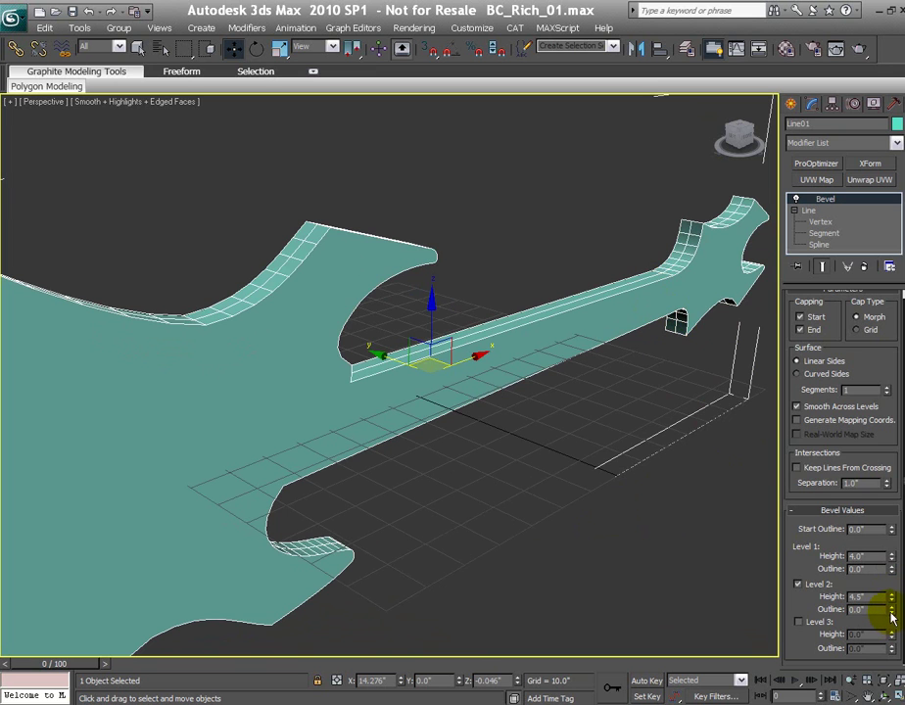
drag(891, 614, 891, 615)
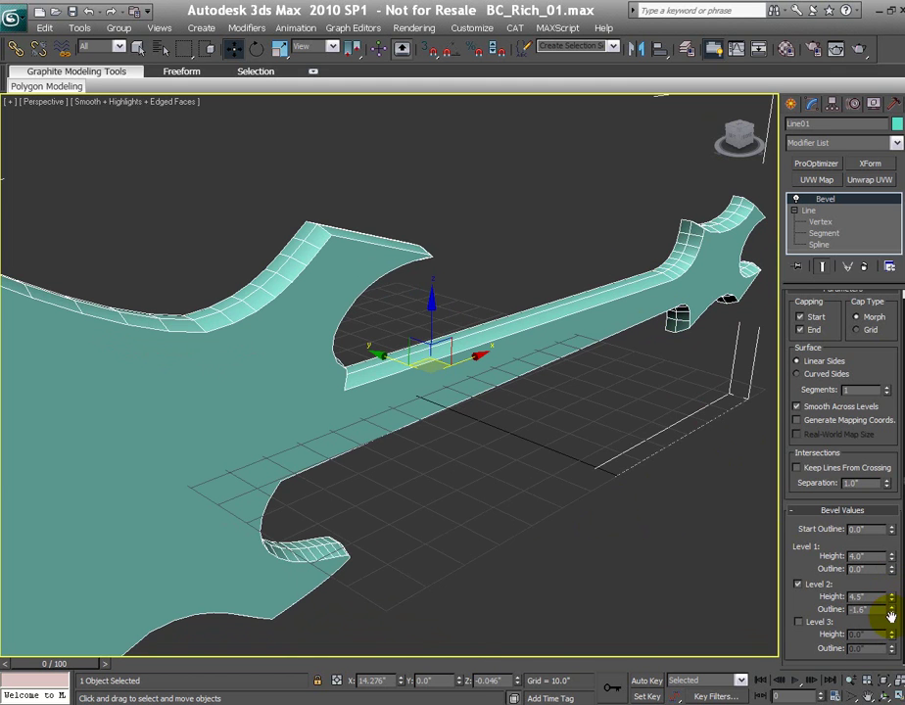
alt+middle_drag(618, 410, 462, 447)
alt+middle_drag(546, 413, 586, 473)
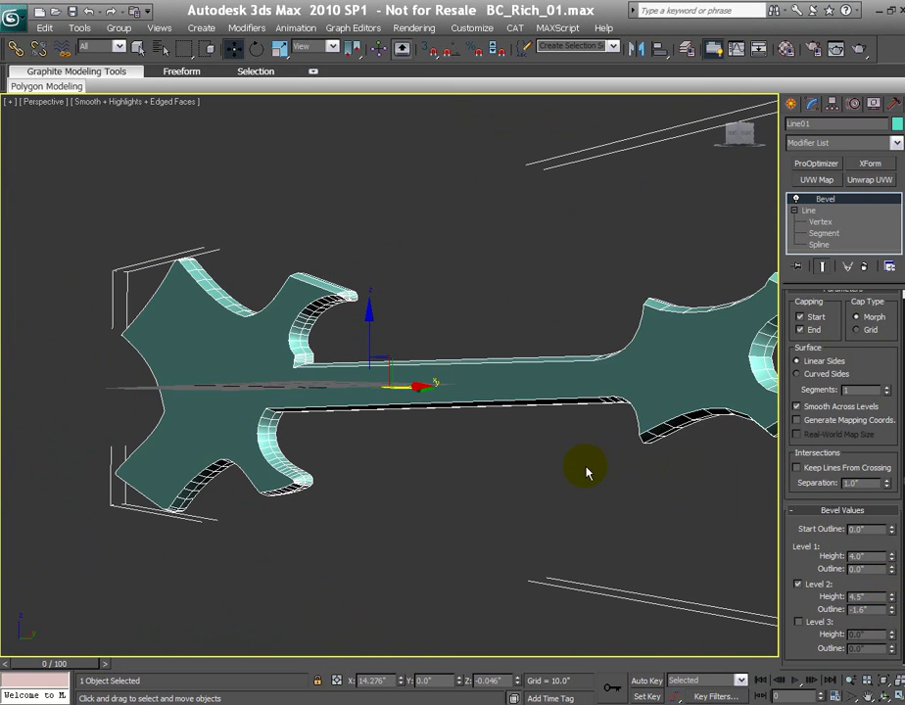
click(892, 607)
click(892, 607)
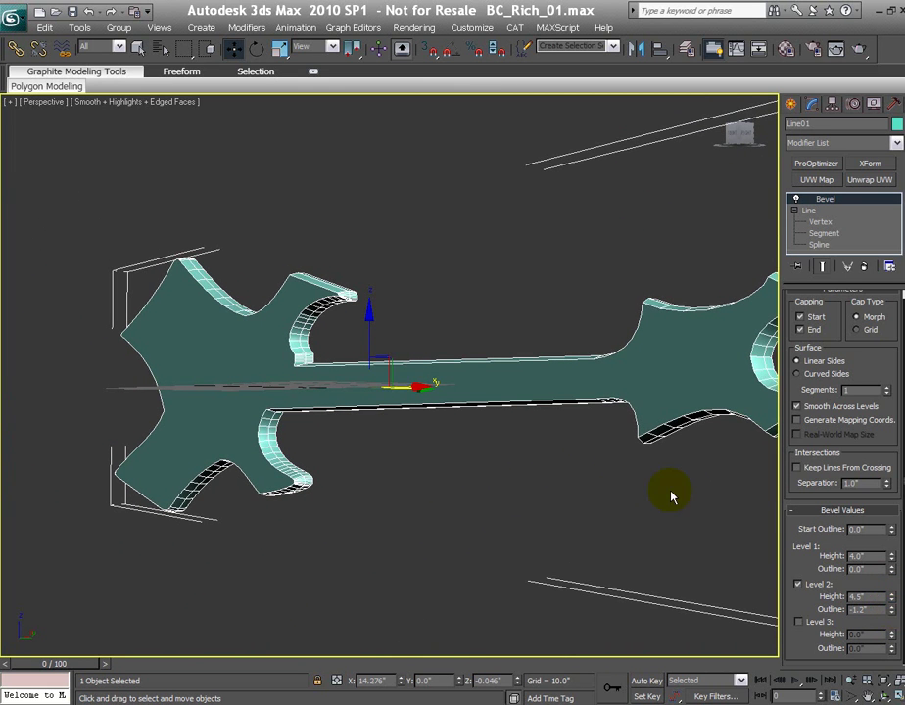
Convert the beveled guitar shape to an Editable Poly
alt+middle_drag(671, 489, 561, 481)
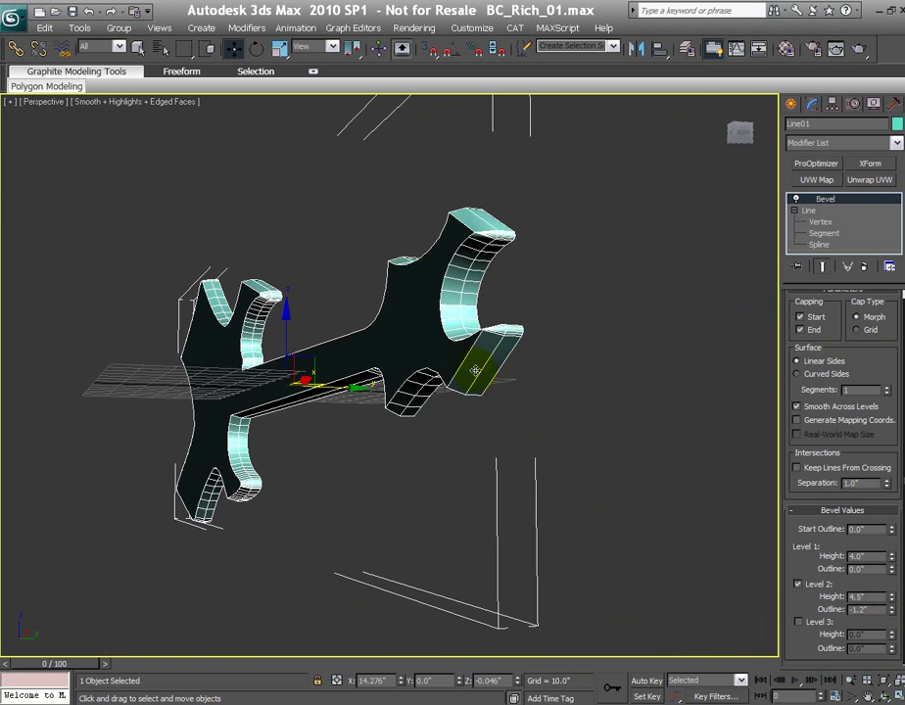
alt+middle_drag(468, 442, 535, 446)
scroll(533, 438, down, 5)
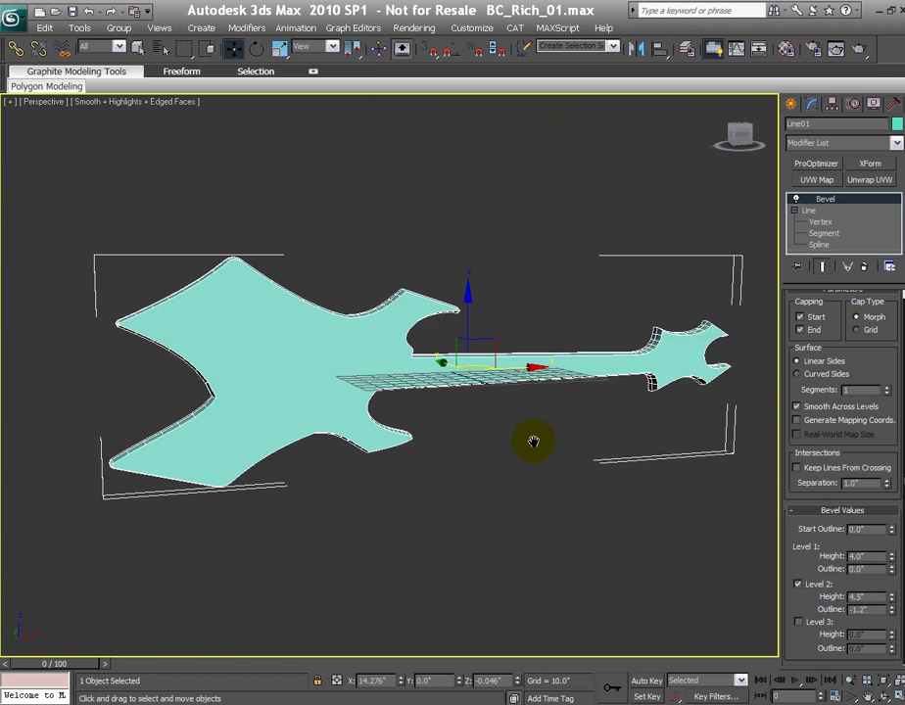
scroll(533, 438, up, 5)
mouse_move(517, 471)
alt+middle_down()
mouse_move(507, 468)
mouse_move(517, 455)
alt+middle_up()
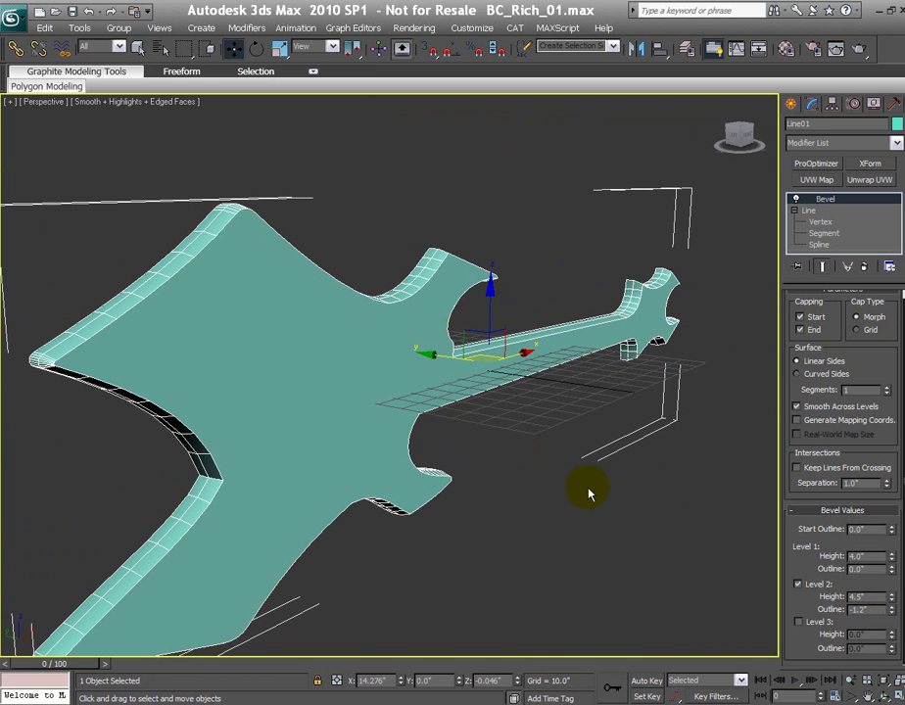
mouse_move(561, 481)
alt+middle_down()
mouse_move(631, 489)
mouse_move(705, 466)
mouse_move(660, 426)
mouse_move(580, 471)
mouse_move(431, 490)
mouse_move(440, 481)
mouse_move(543, 478)
alt+middle_up()
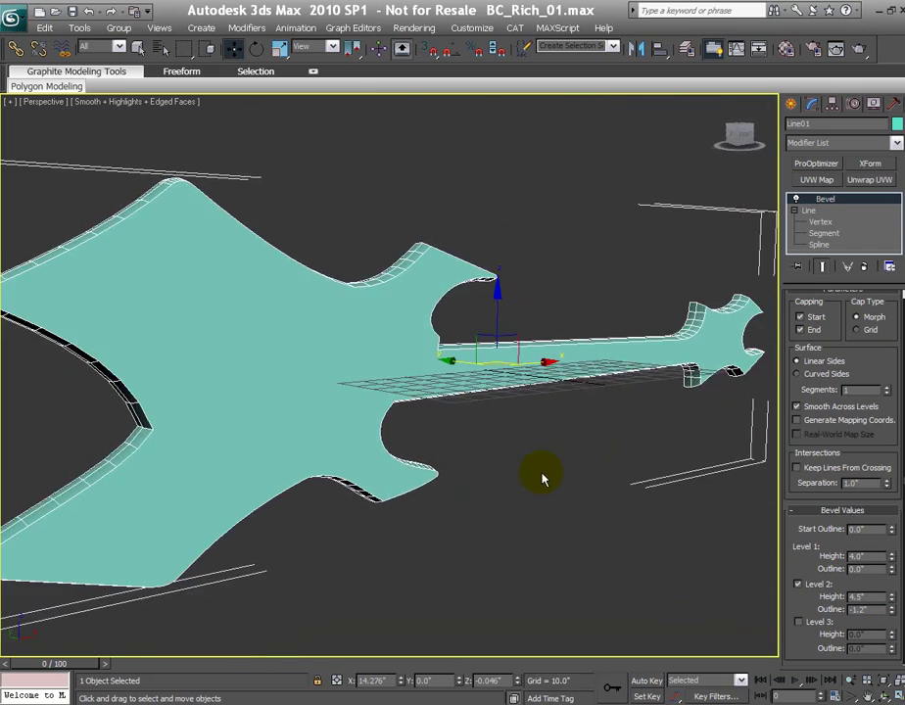
right_click(418, 279)
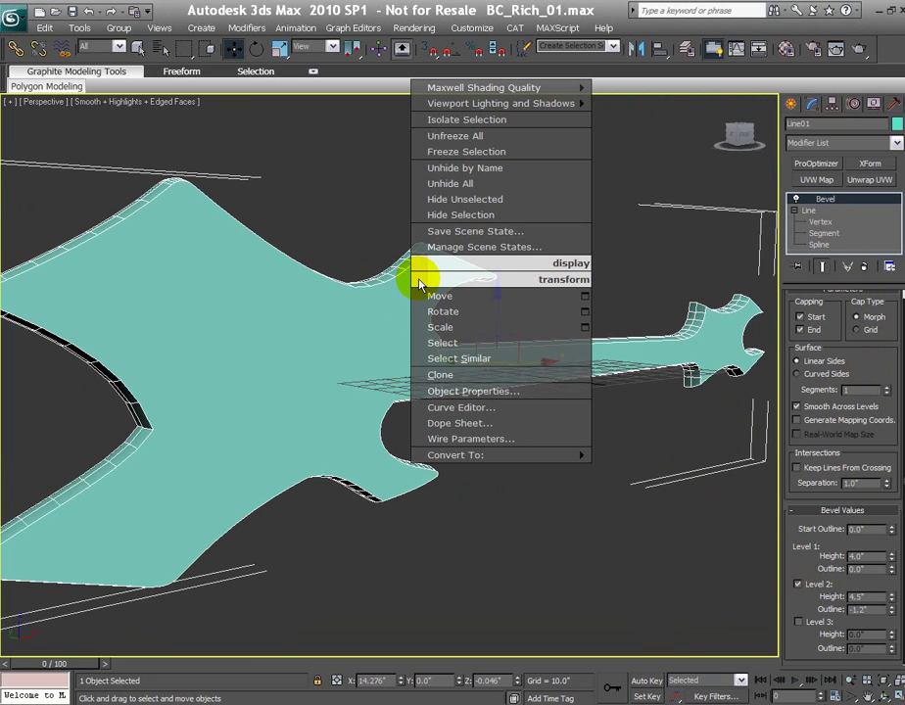
mouse_move(470, 455)
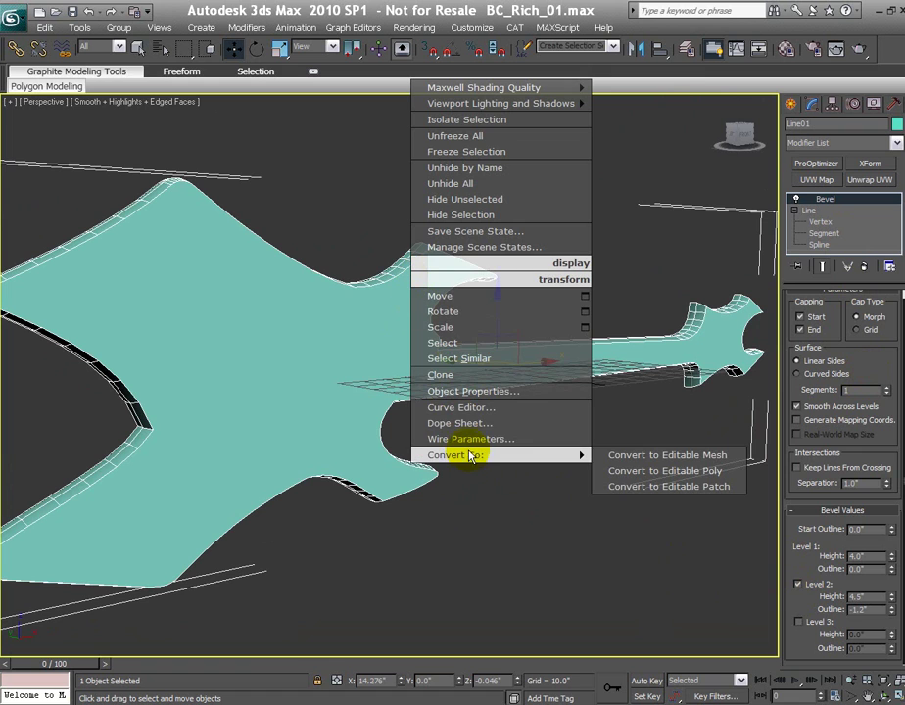
click(685, 478)
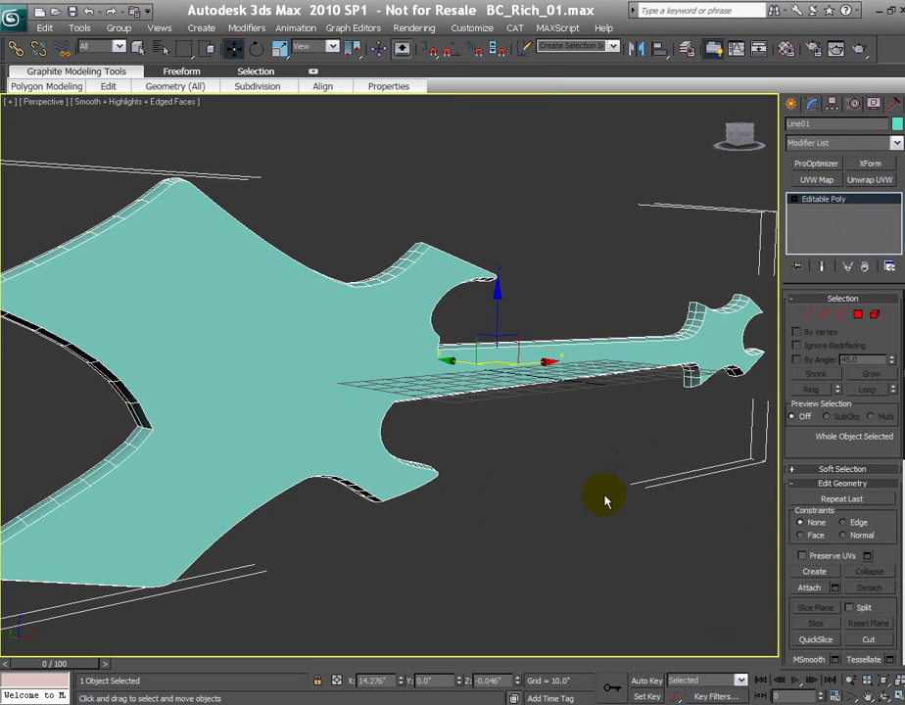
Save the scene as an incremented copy named BC_Rich_02.max
middle_drag(604, 499, 539, 490)
scroll(479, 507, down, 3)
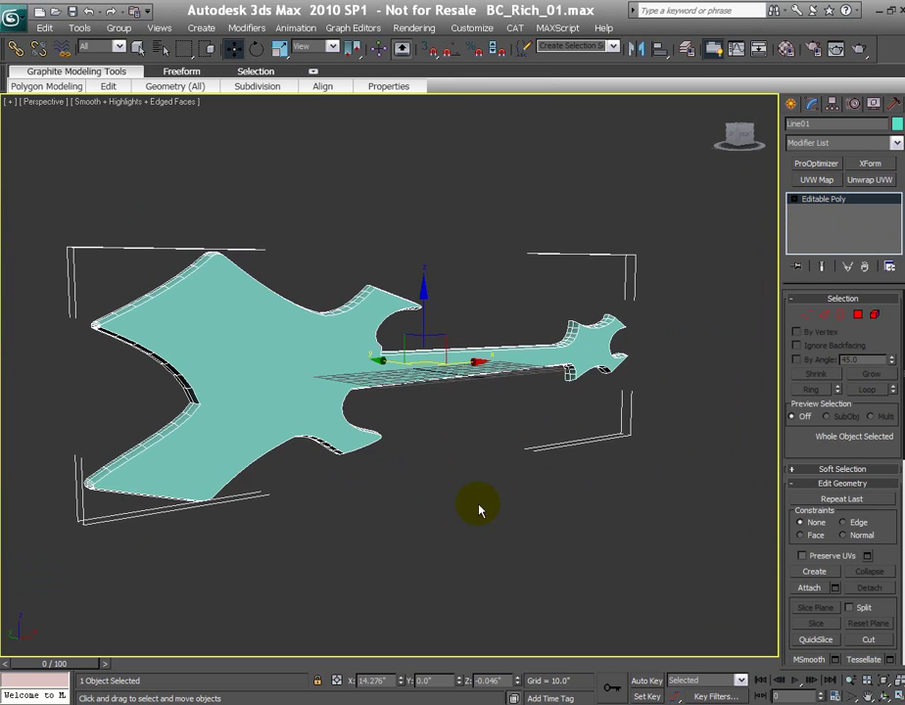
middle_drag(478, 507, 561, 493)
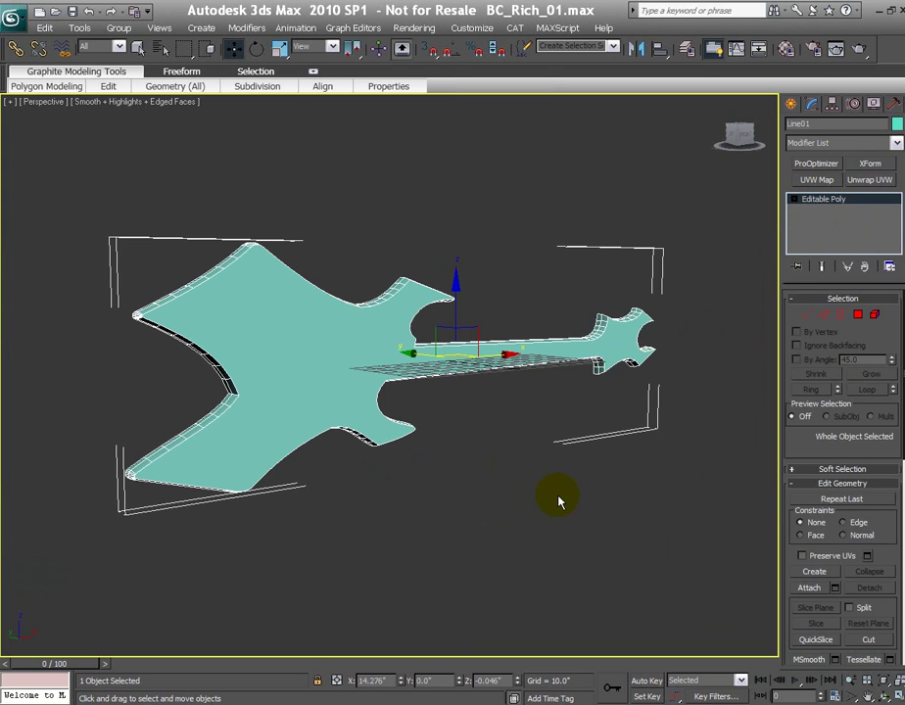
click(12, 17)
click(27, 176)
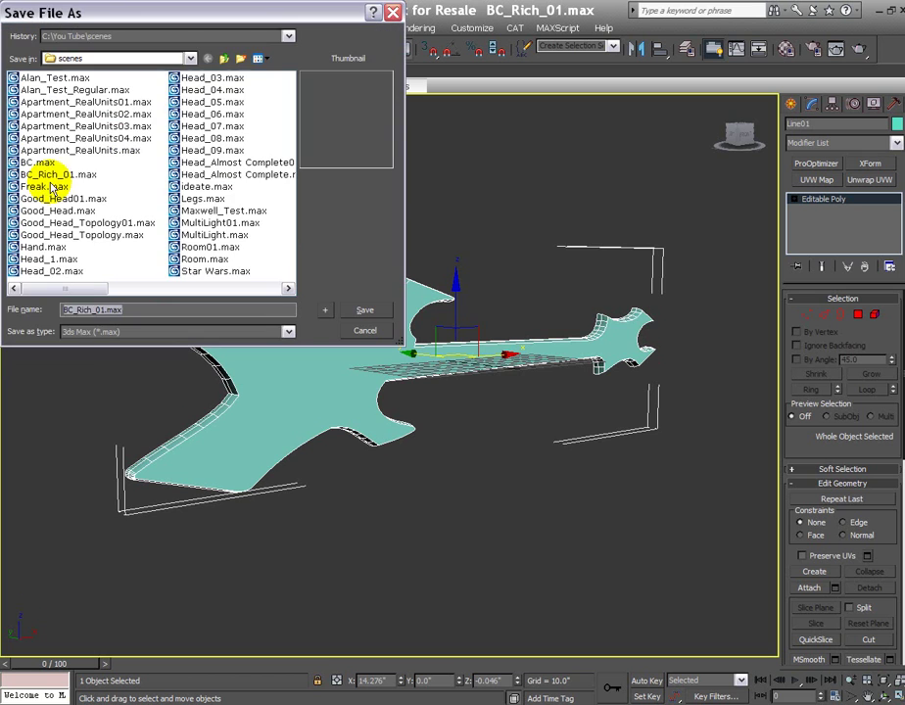
click(325, 310)
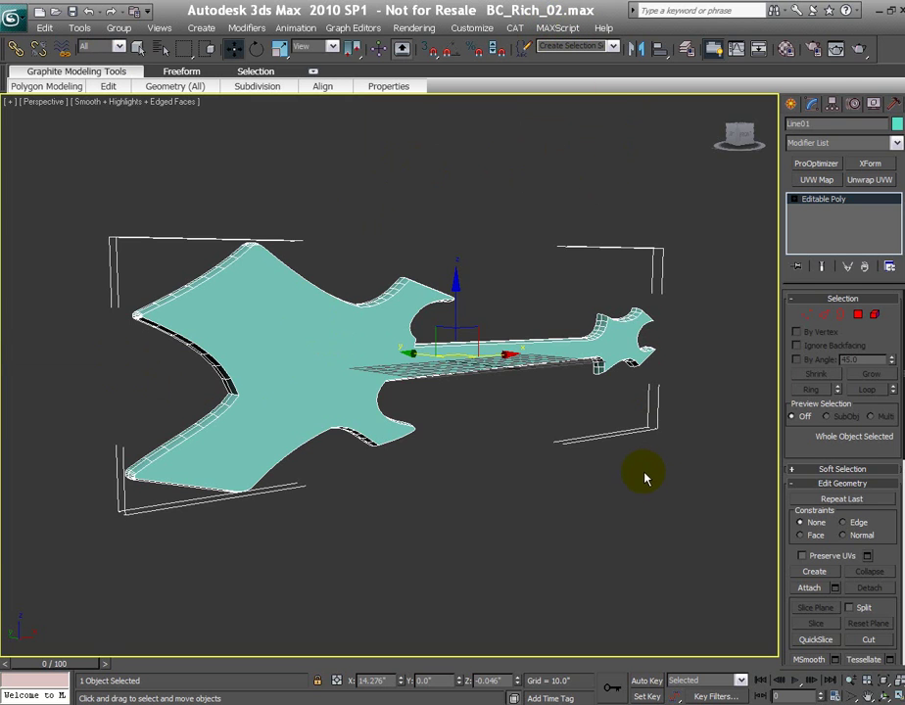
Switch the guitar's Editable Poly to Polygon sub-object level
middle_drag(644, 476, 625, 468)
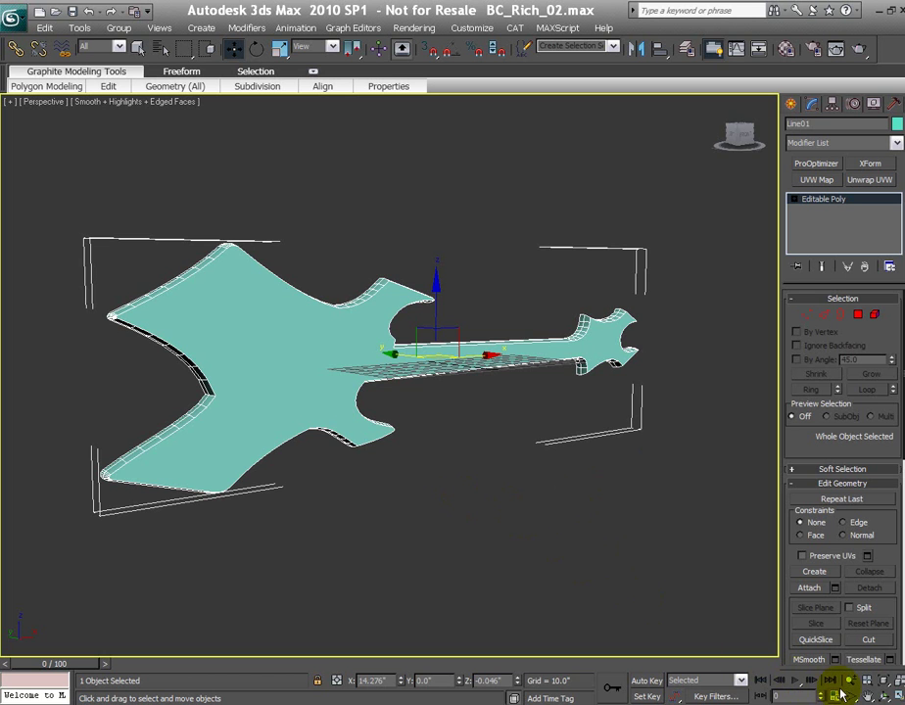
click(884, 692)
drag(442, 506, 487, 475)
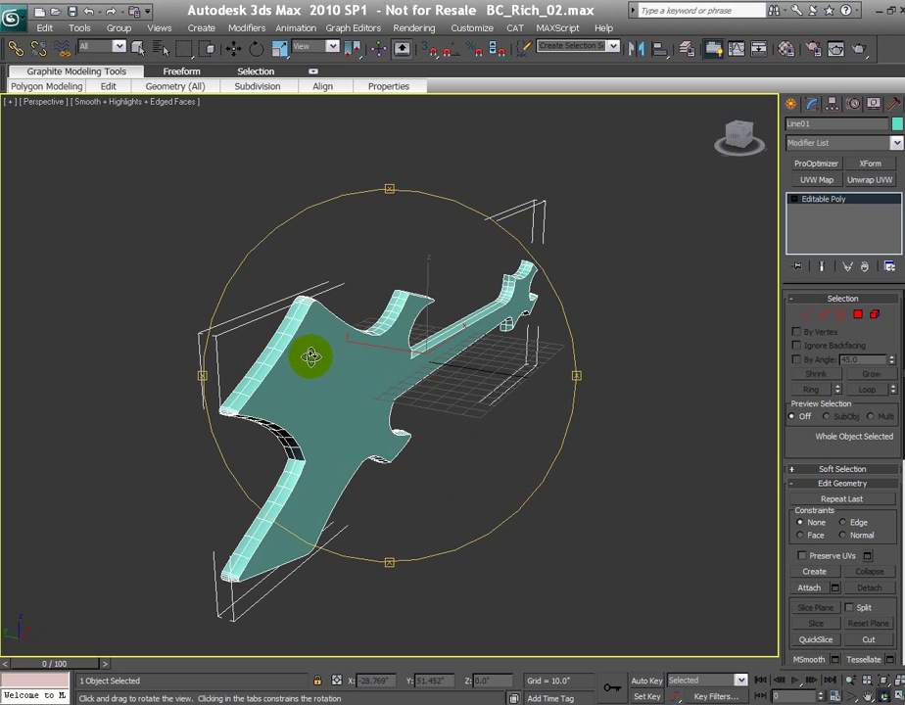
drag(501, 511, 450, 513)
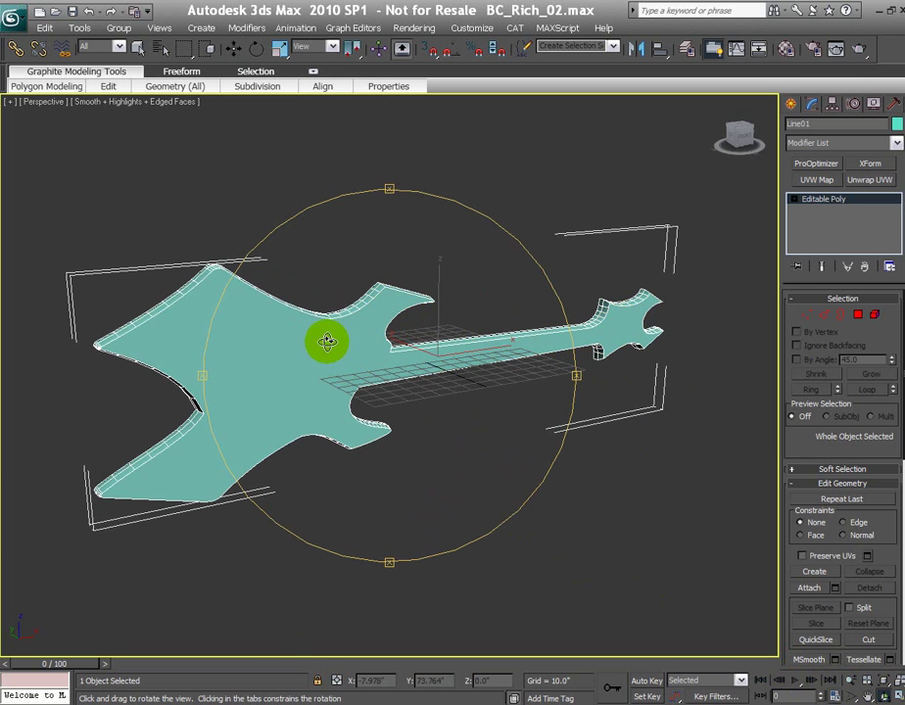
right_click(454, 450)
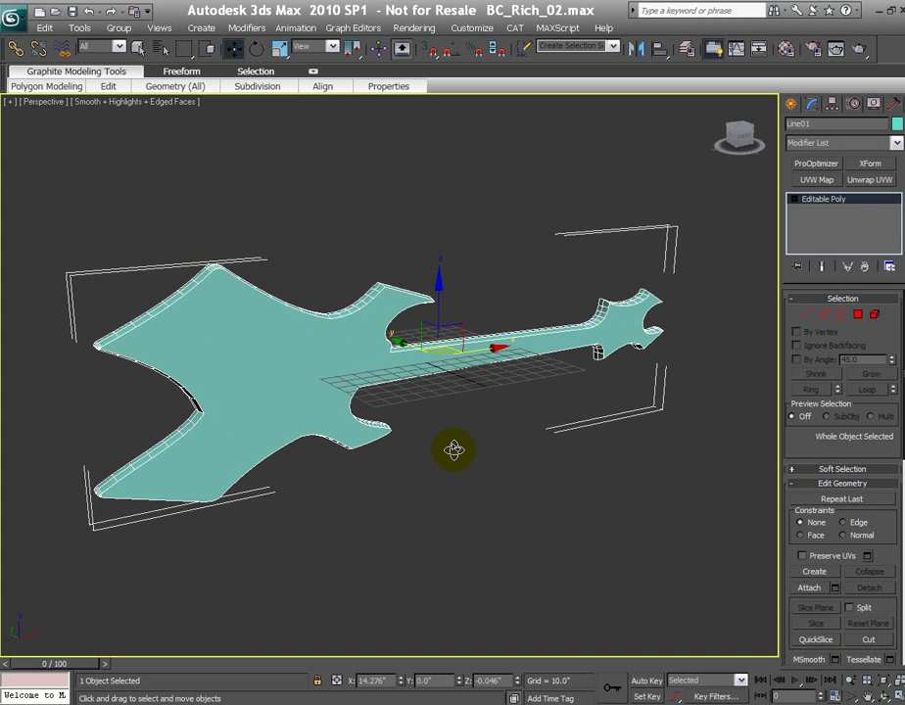
click(857, 315)
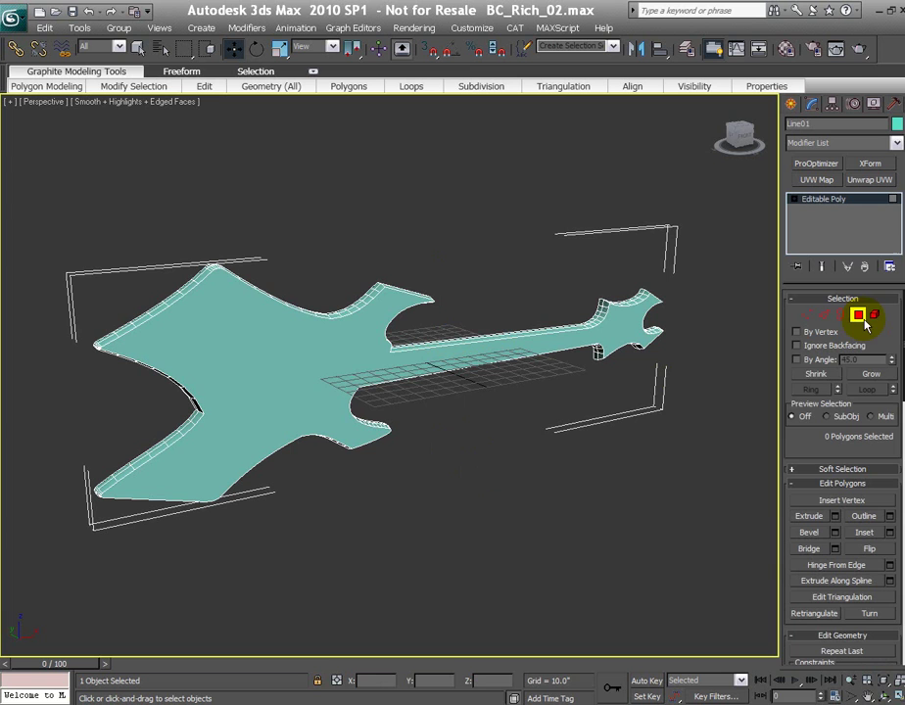
Select the guitar's large flat front polygon and bring up its material ID settings
click(372, 339)
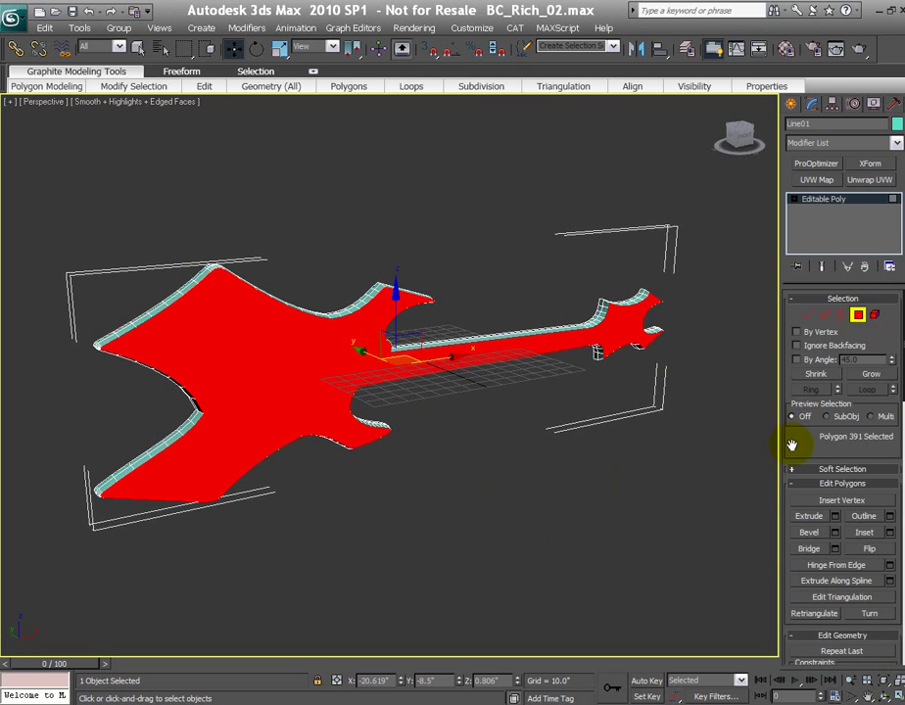
scroll(789, 449, down, 3)
scroll(895, 584, down, 6)
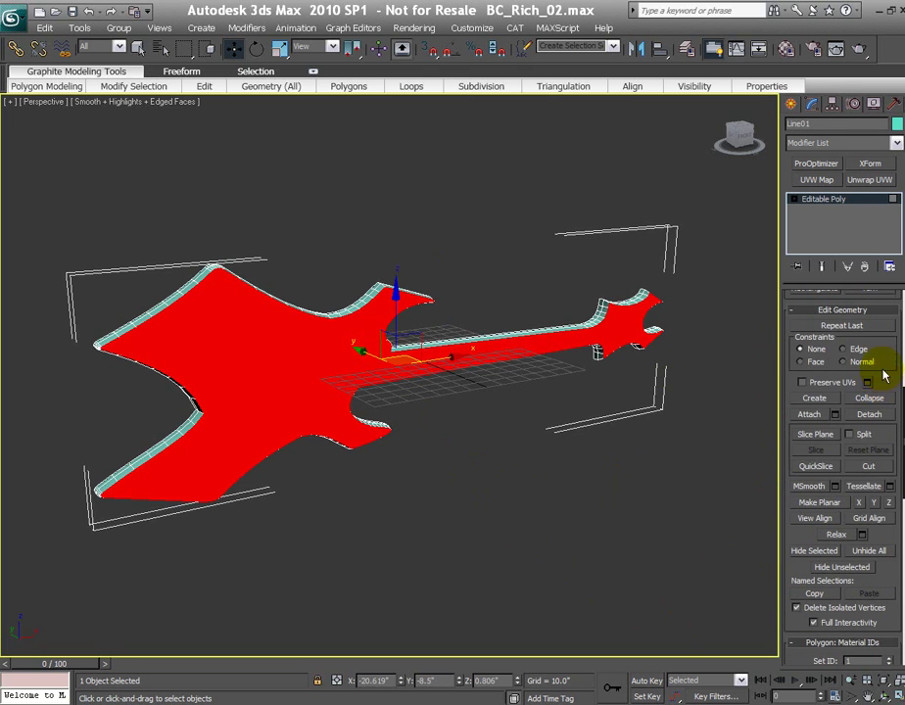
scroll(891, 391, down, 3)
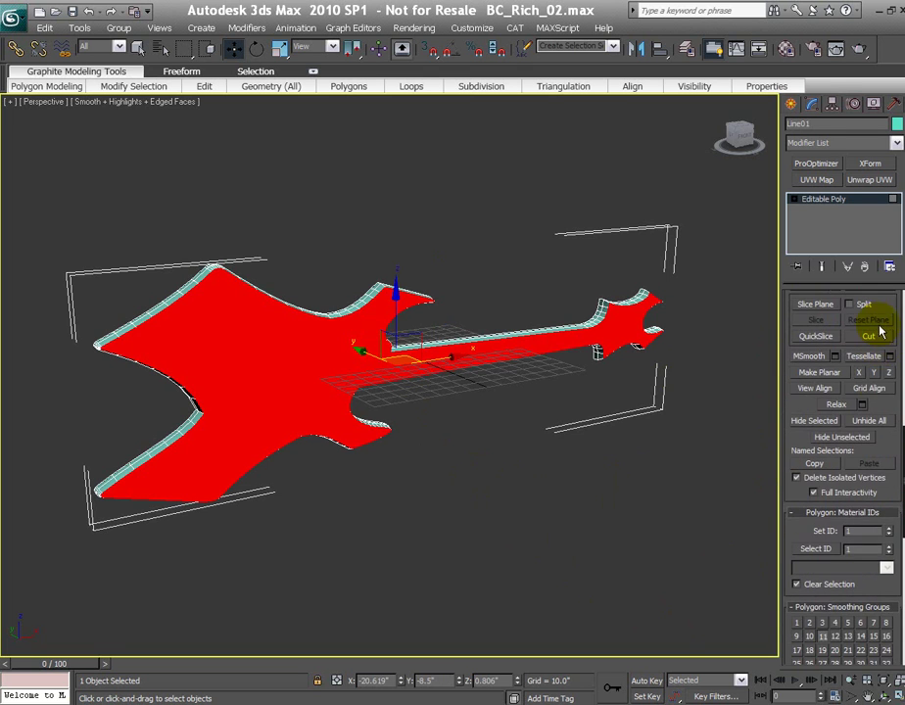
scroll(789, 490, down, 3)
drag(785, 460, 783, 409)
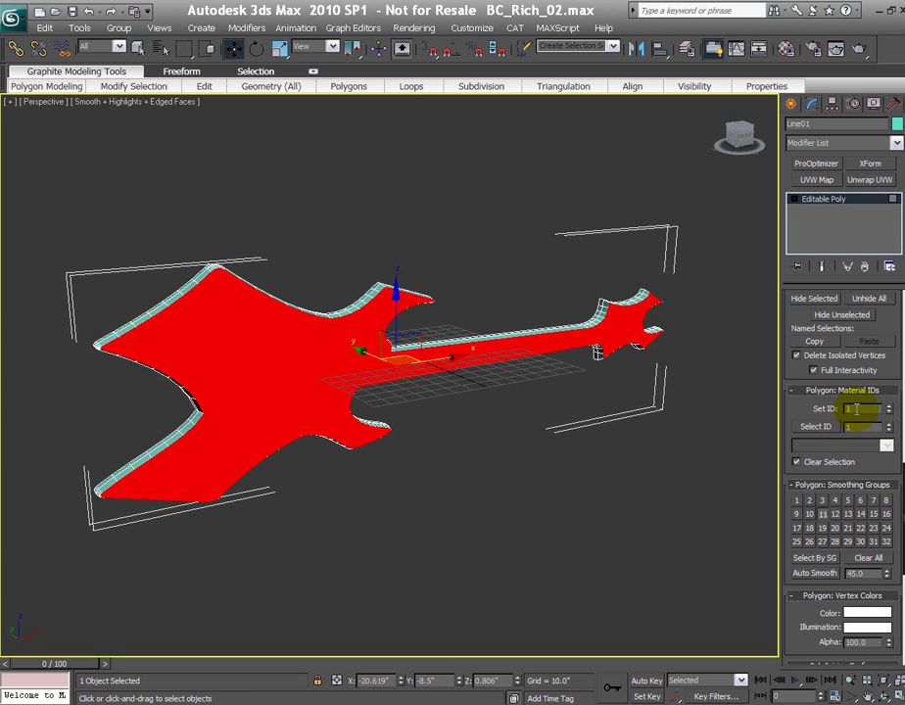
Invert the polygon selection and assign material ID 2 to all polygons outside the flat front face
mouse_move(107, 86)
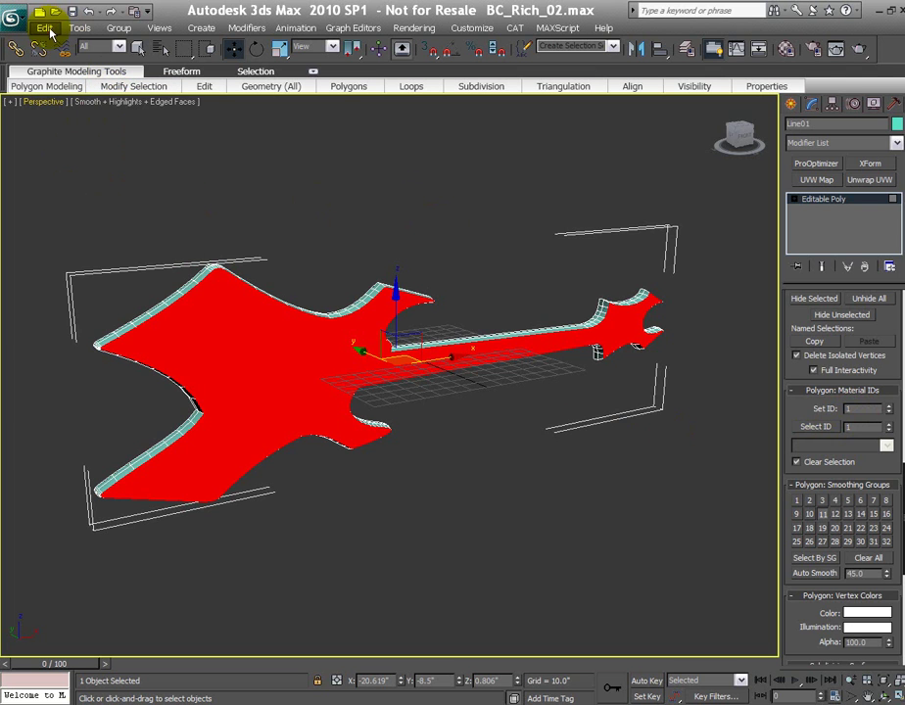
click(46, 28)
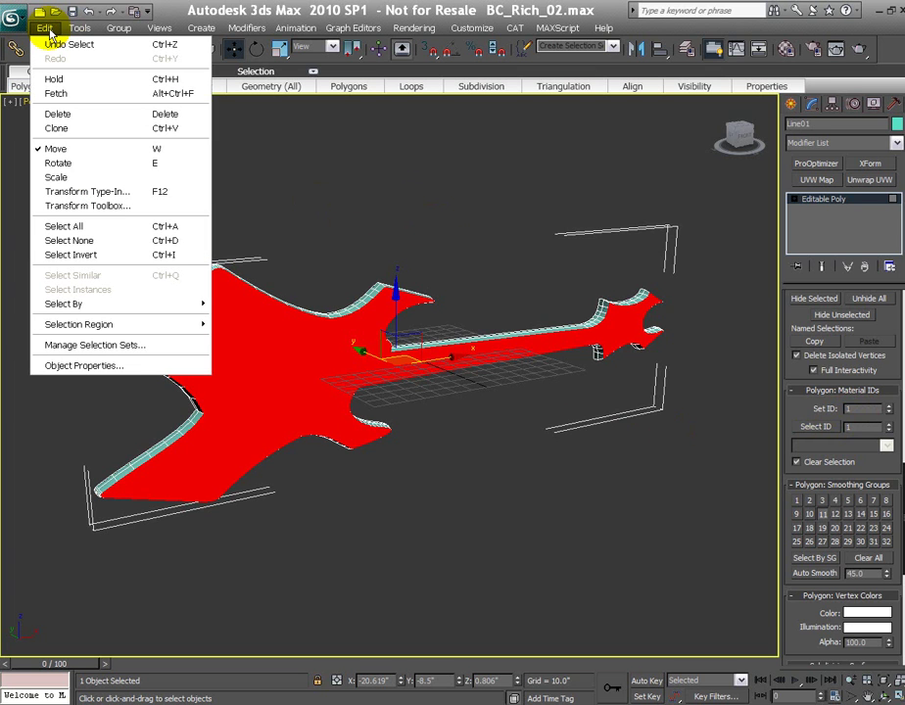
click(121, 255)
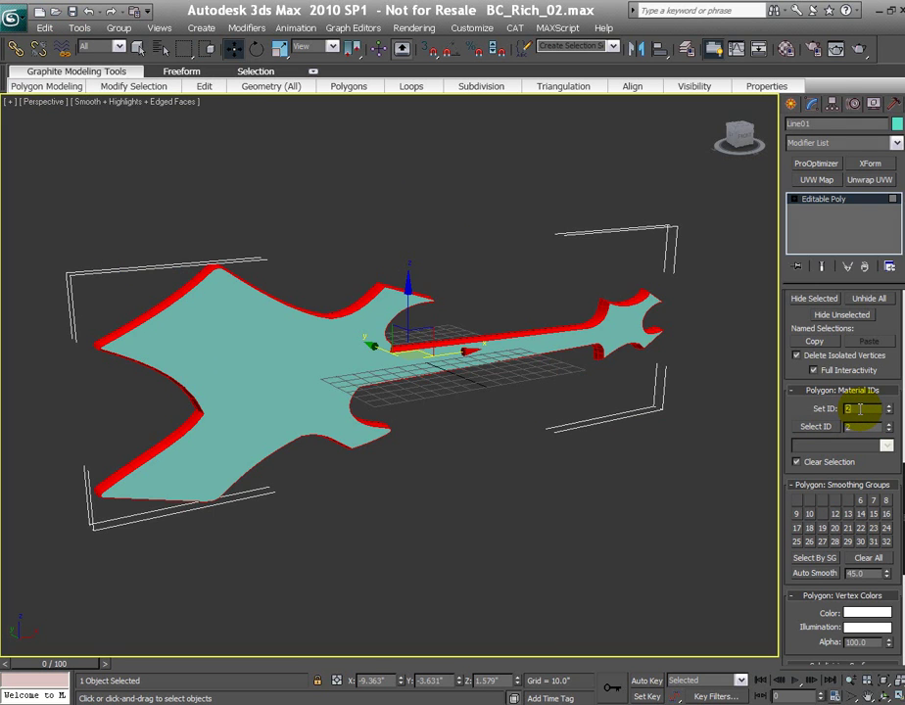
Check the material ID assignment by selecting the polygons with ID 1 and those with ID 2, then clear the selection
click(664, 489)
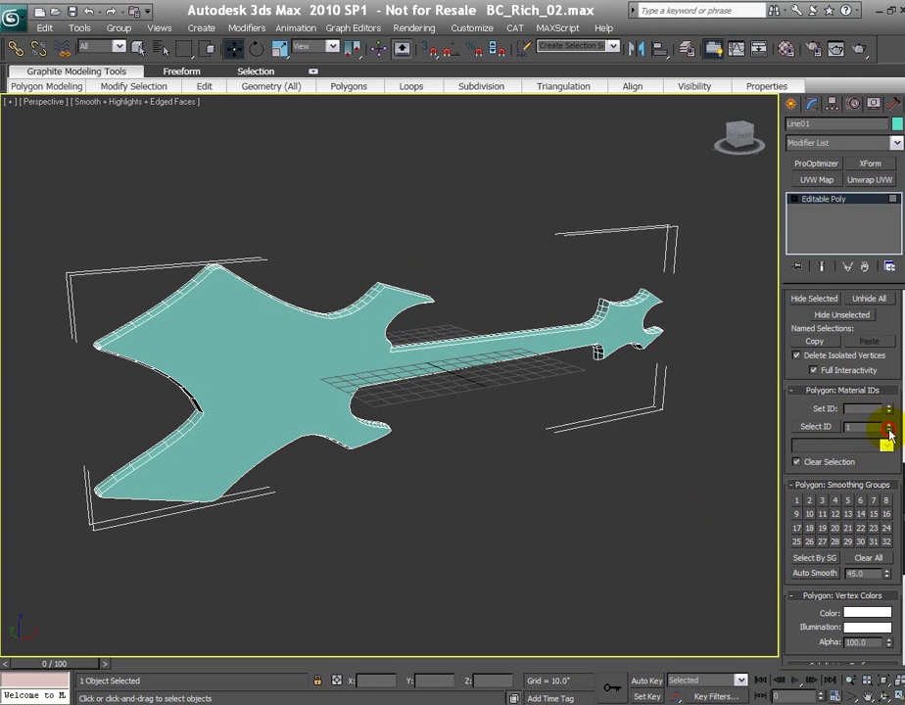
click(815, 426)
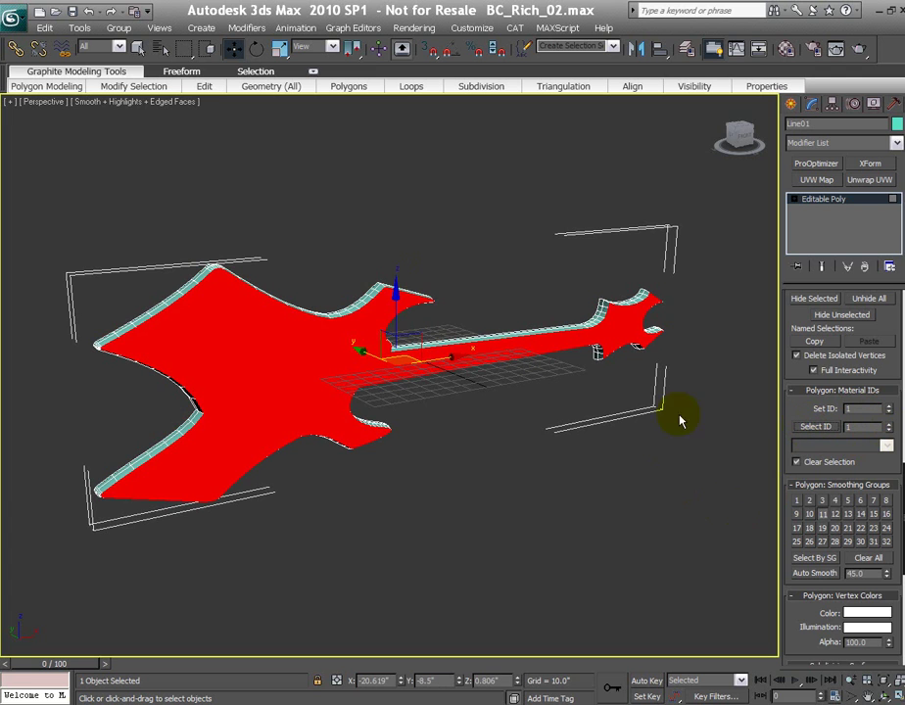
click(888, 423)
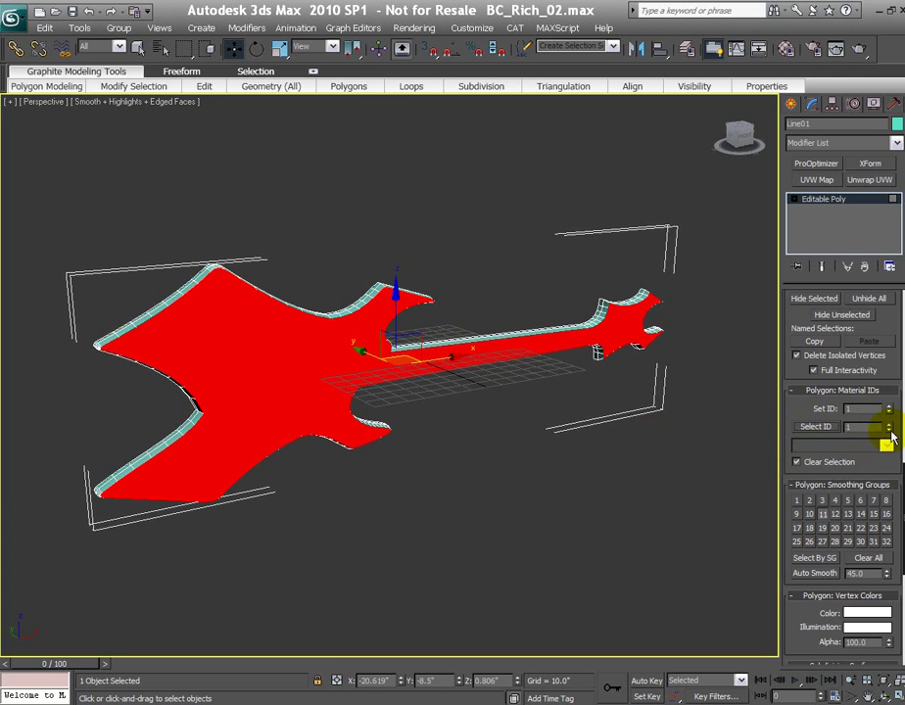
click(818, 428)
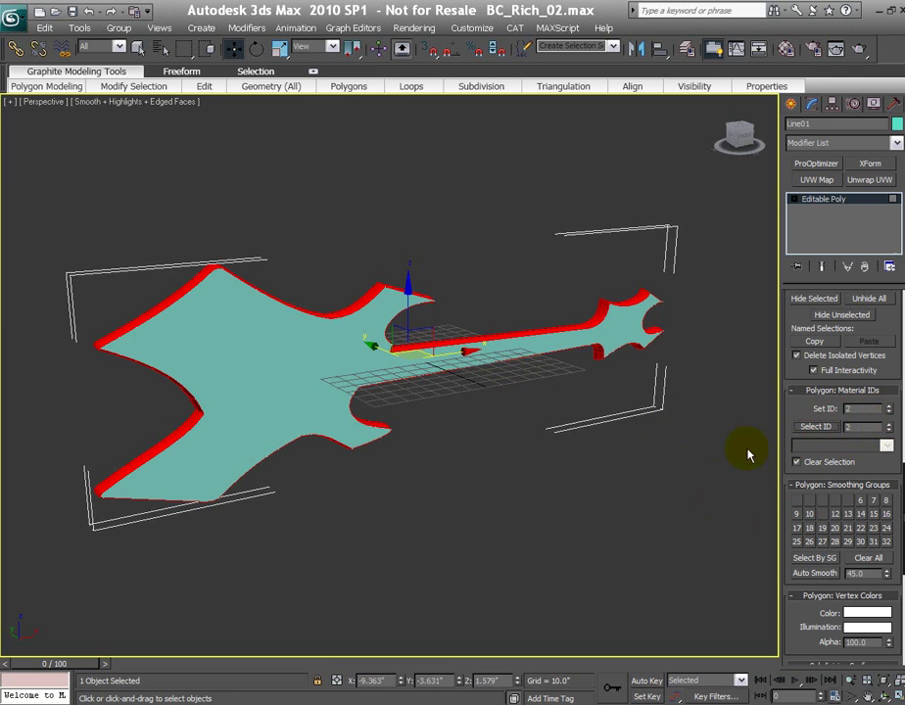
click(870, 692)
drag(764, 646, 430, 450)
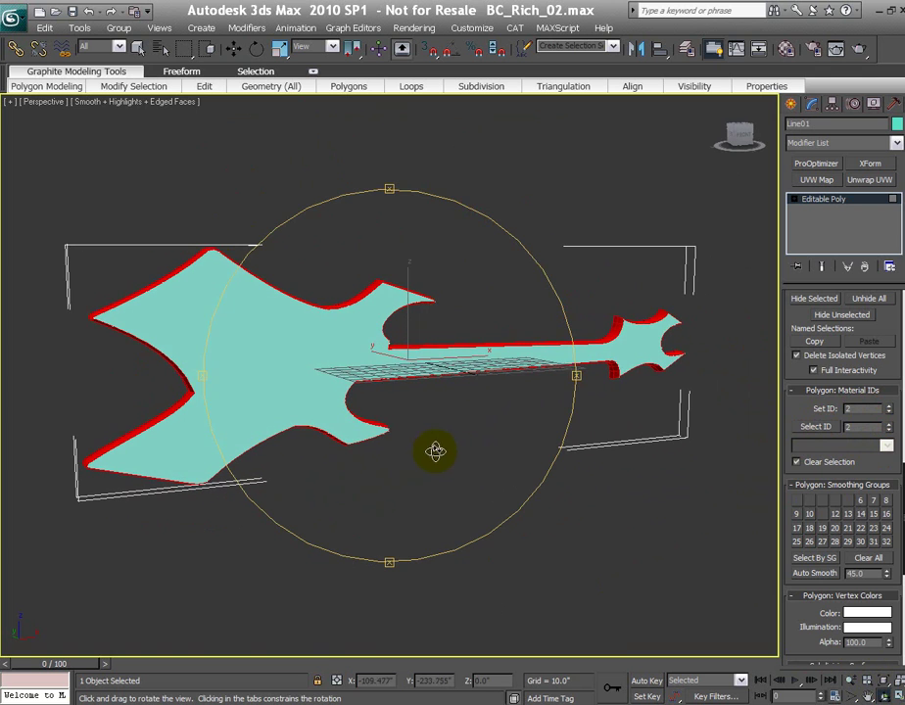
right_click(455, 438)
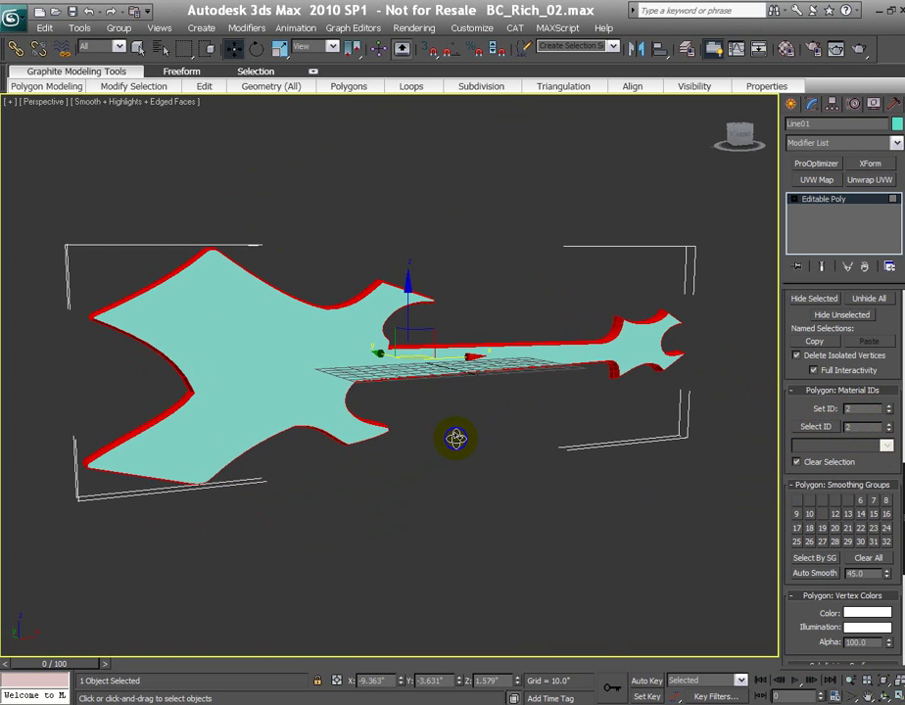
click(464, 439)
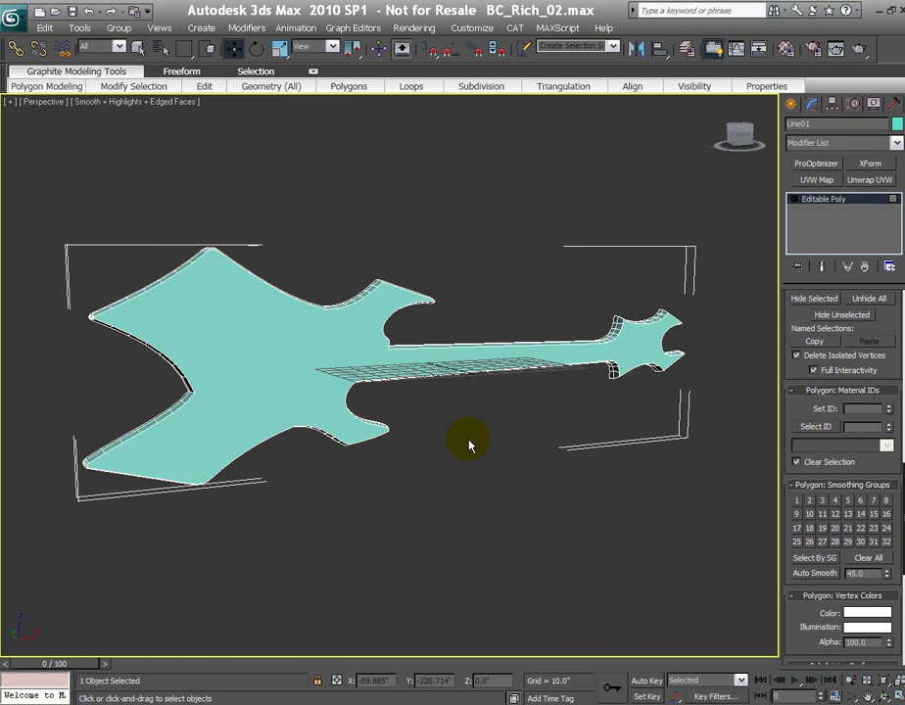
Leave Polygon sub-object level and raise the whole guitar along Z to about 54.7 inches, above the grid
click(811, 205)
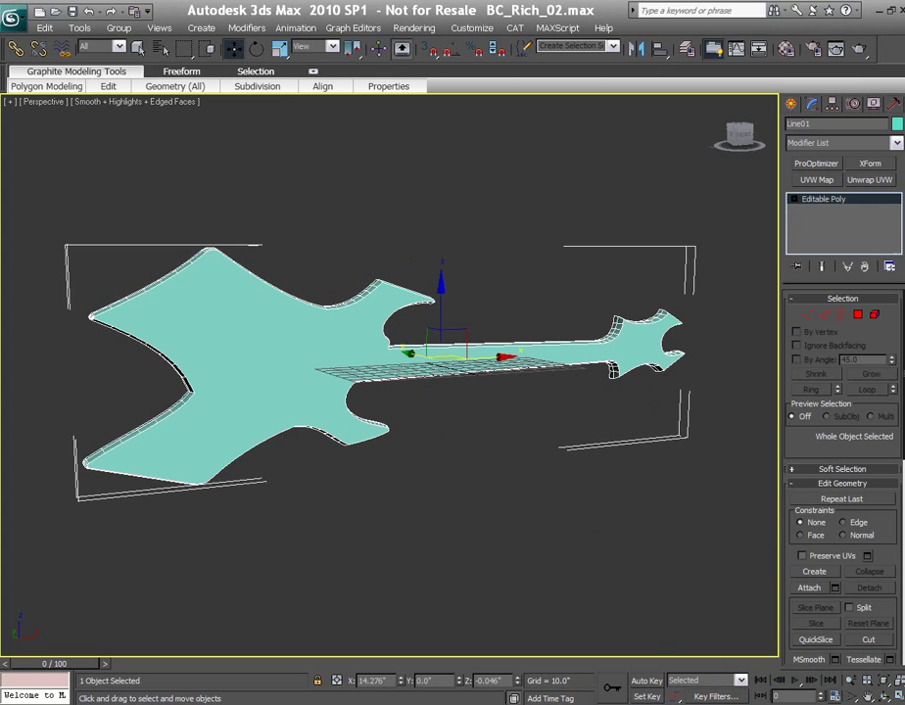
scroll(773, 626, down, 3)
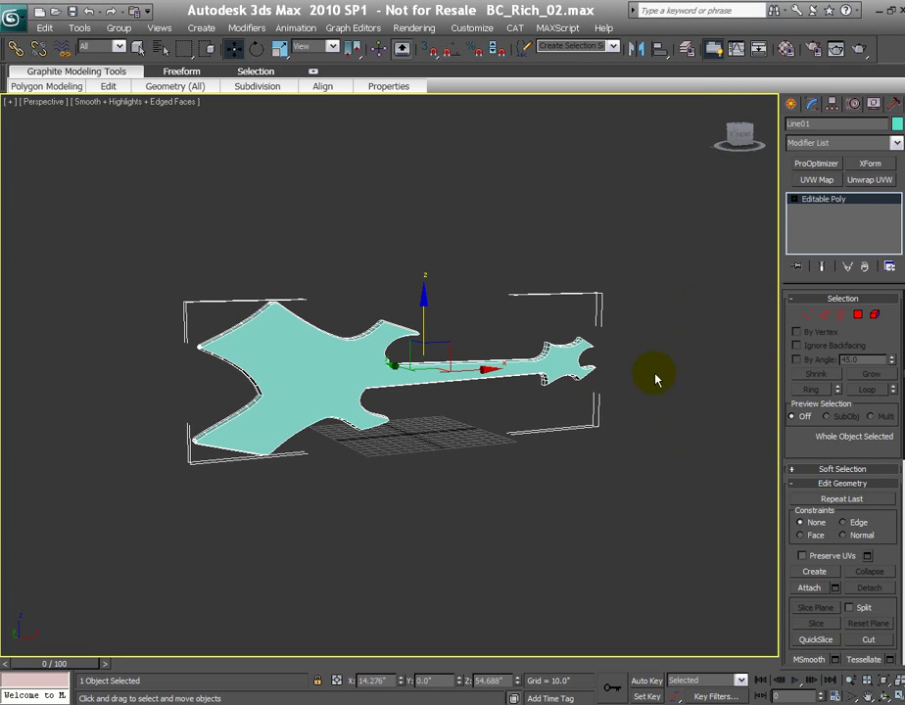
Open the Material Editor and display its sample slots in a 3 x 2 layout
click(786, 52)
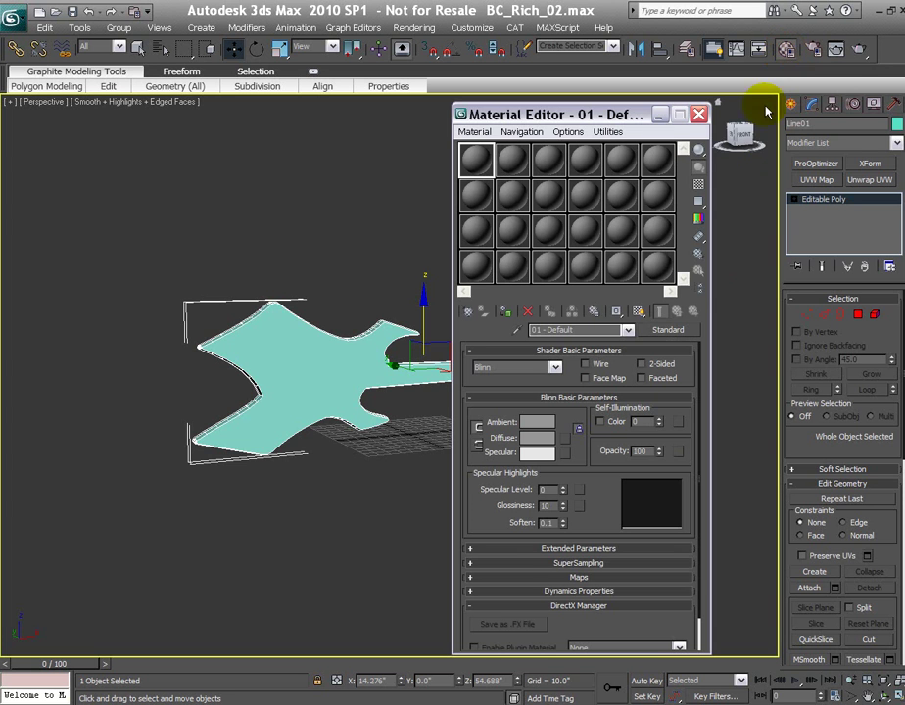
right_click(479, 159)
click(533, 291)
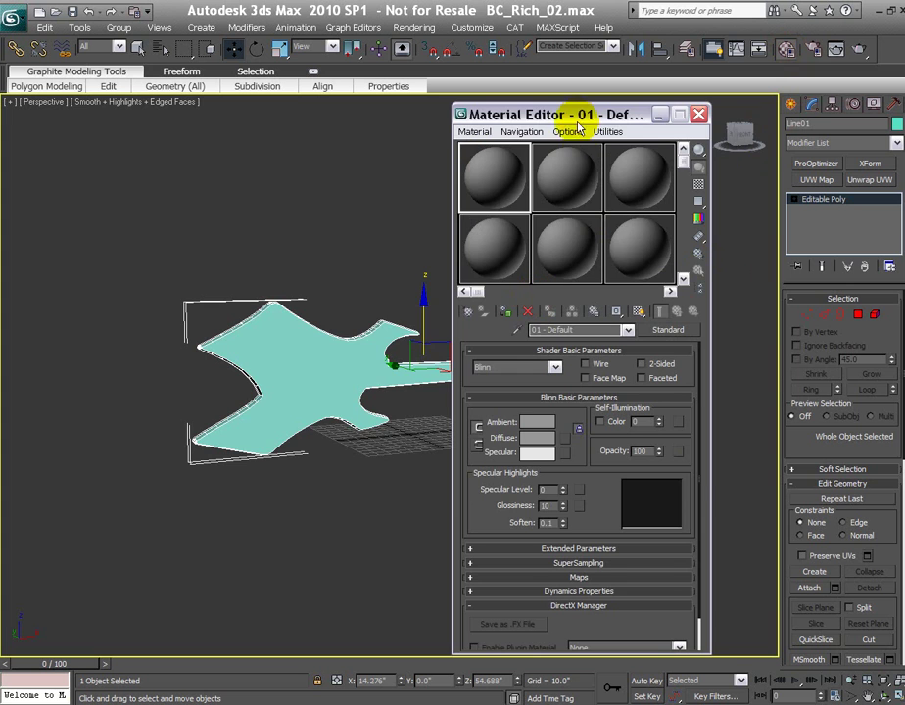
drag(572, 116, 432, 118)
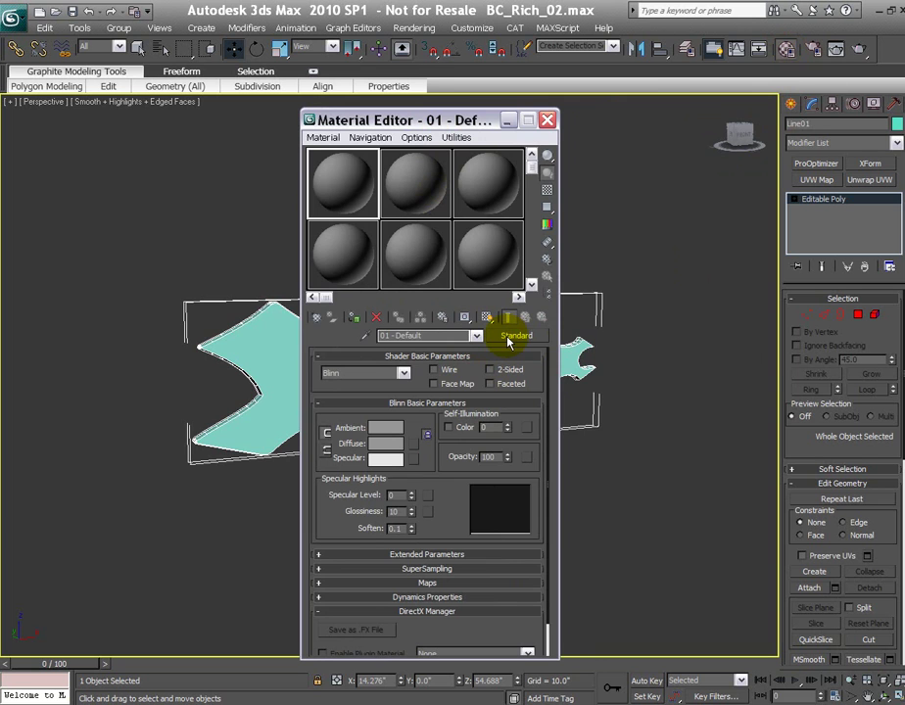
Change the first material slot from Standard to Multi/Sub-Object, discarding the old material
click(513, 335)
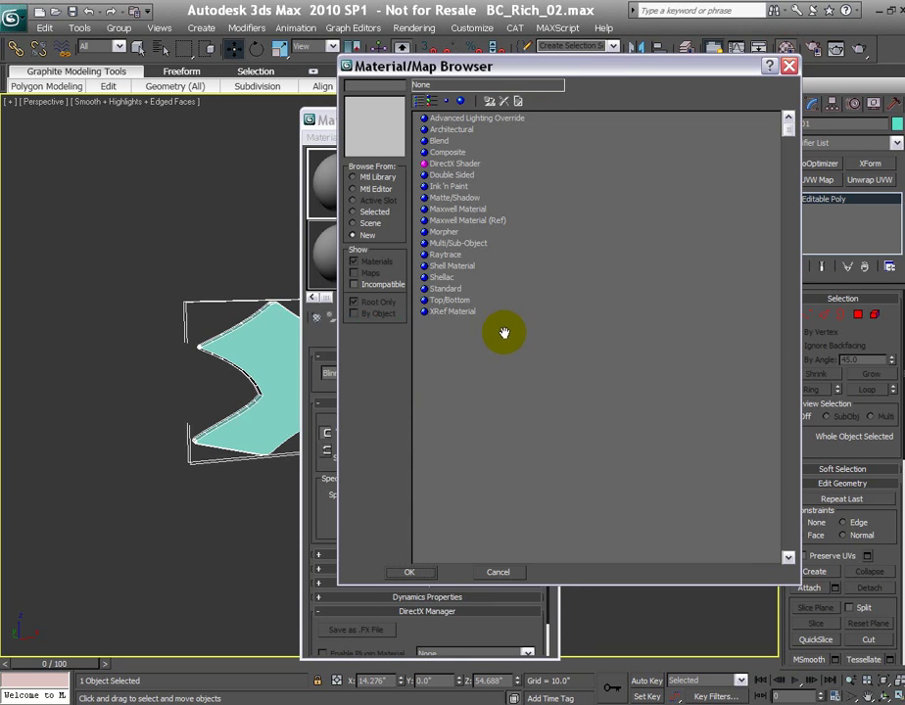
click(458, 243)
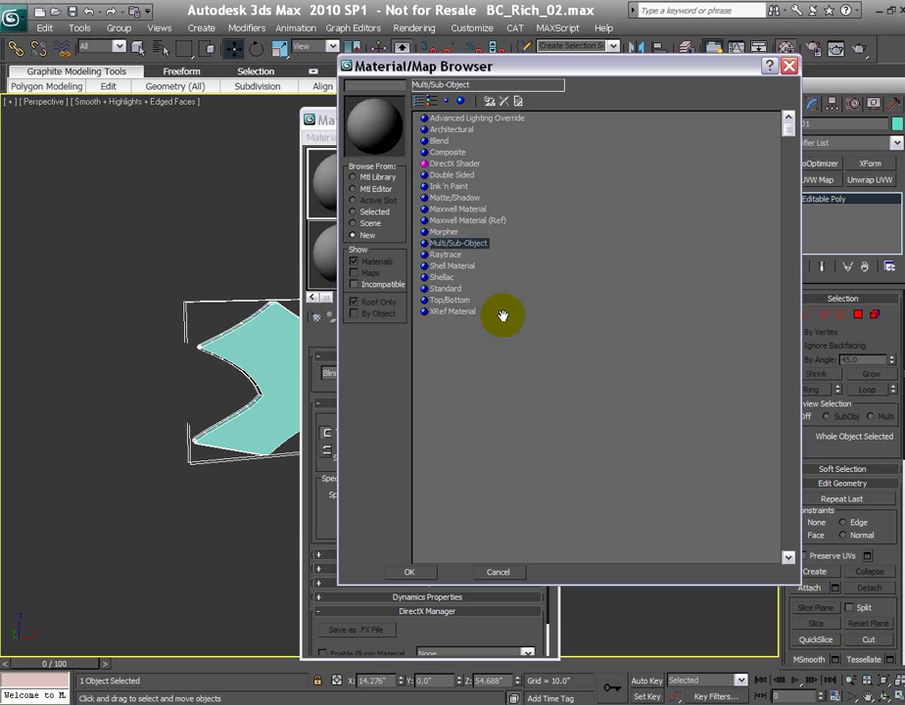
click(412, 572)
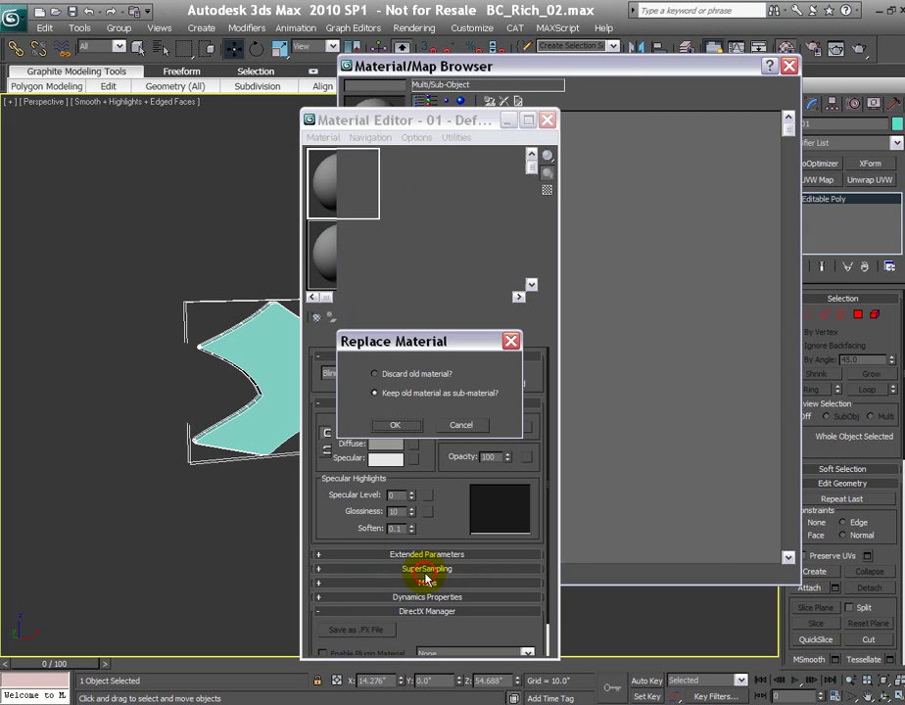
click(410, 373)
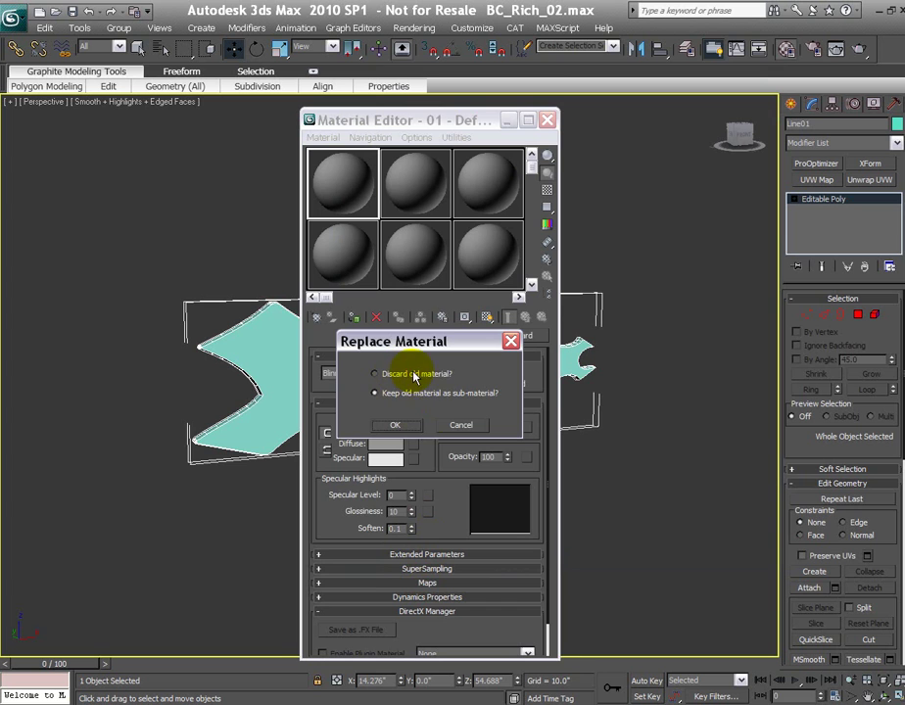
click(411, 430)
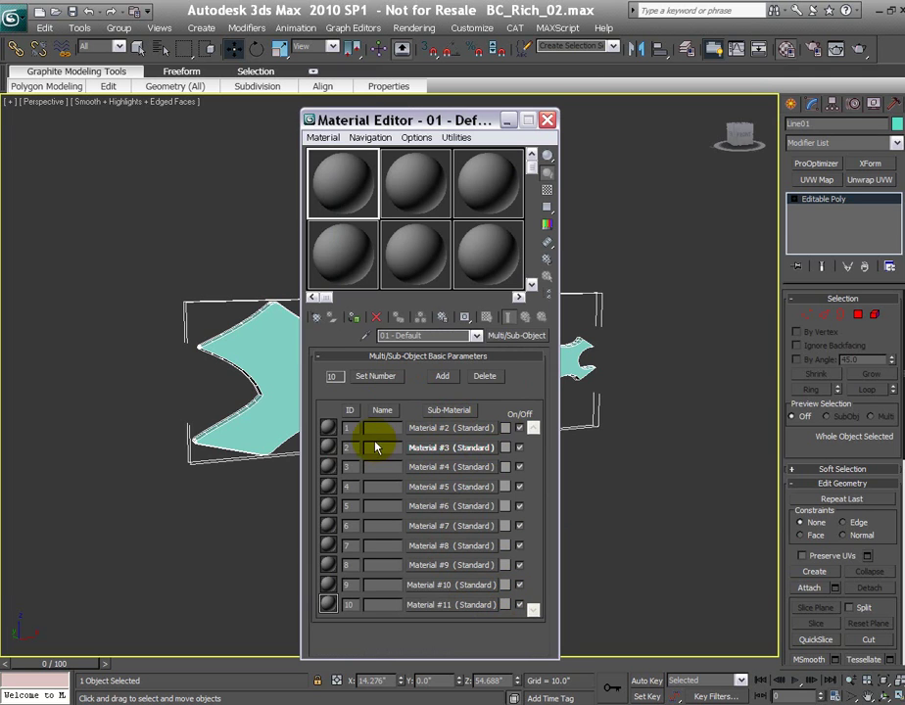
Set the number of sub-materials in the Multi/Sub-Object material to 2
click(377, 376)
text(2)
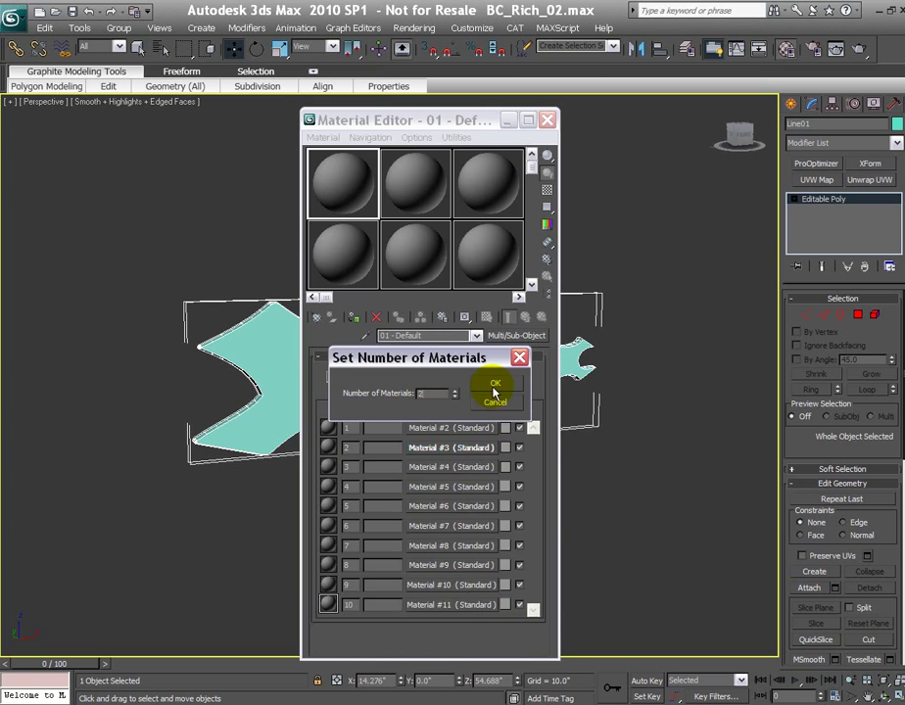
click(494, 384)
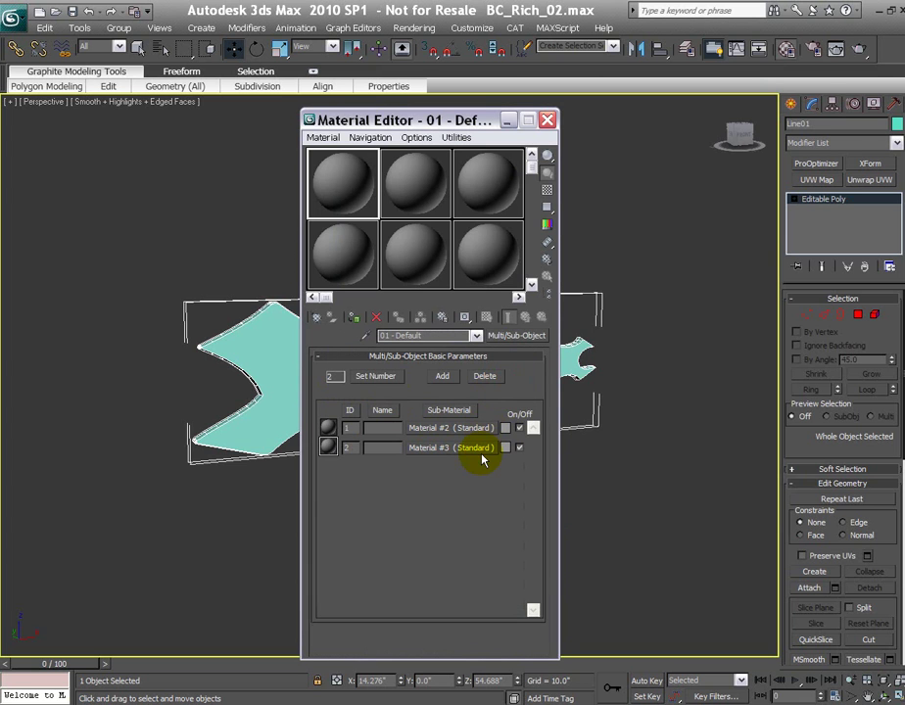
Set the color of the ID 1 sub-material to green, with hue 95, saturation 178 and value 215
click(506, 428)
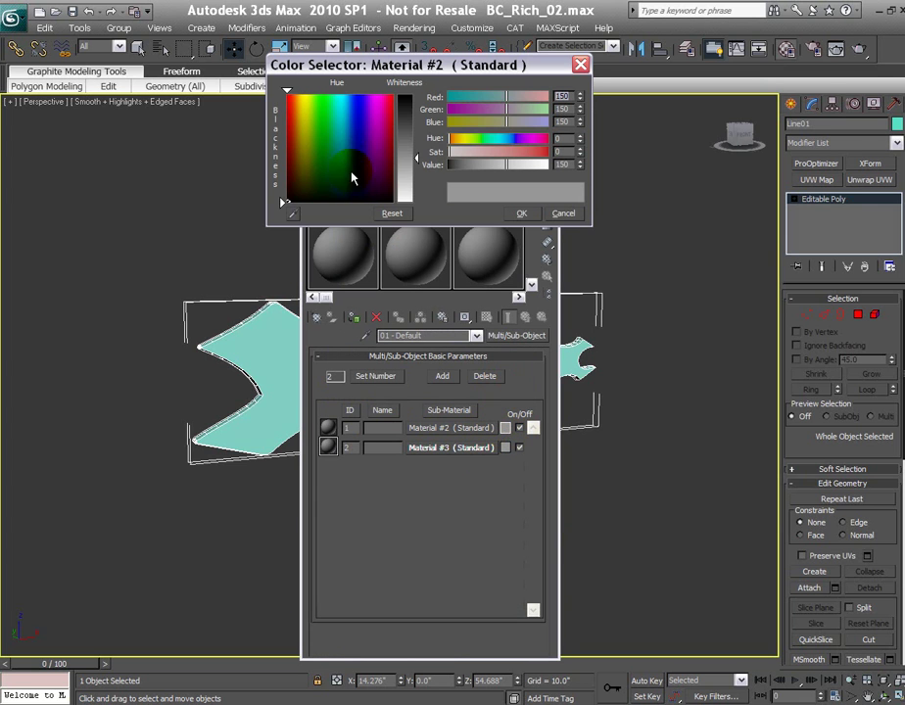
drag(352, 177, 344, 129)
mouse_move(406, 147)
mouse_down()
mouse_move(406, 137)
mouse_move(407, 145)
mouse_up()
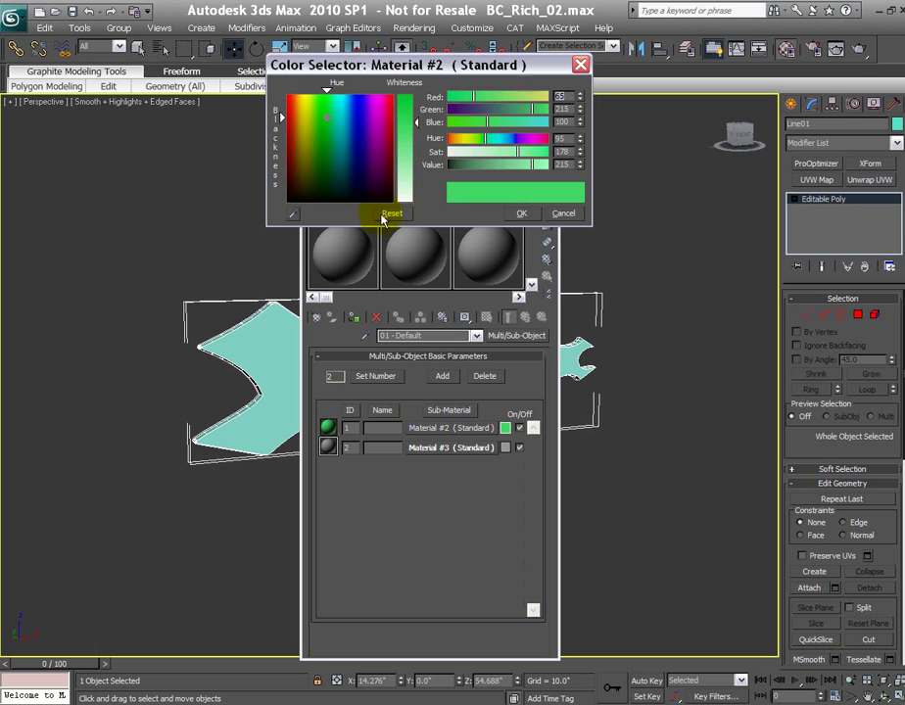
click(519, 215)
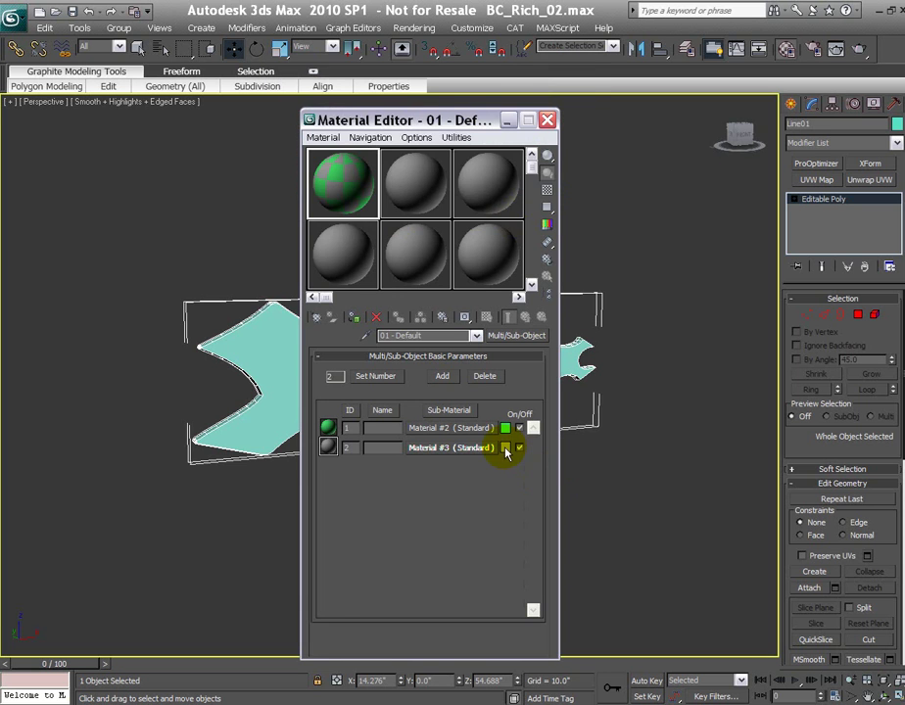
Set the color of the ID 2 sub-material to light yellow, about RGB 220, 231, 96
click(506, 448)
click(306, 110)
drag(406, 147, 416, 168)
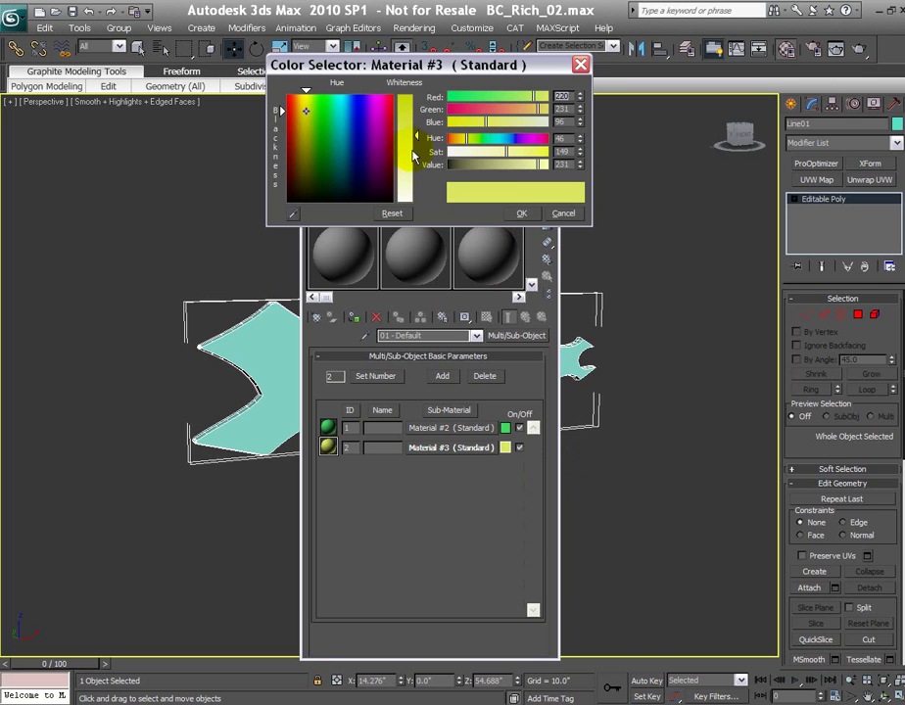
click(521, 214)
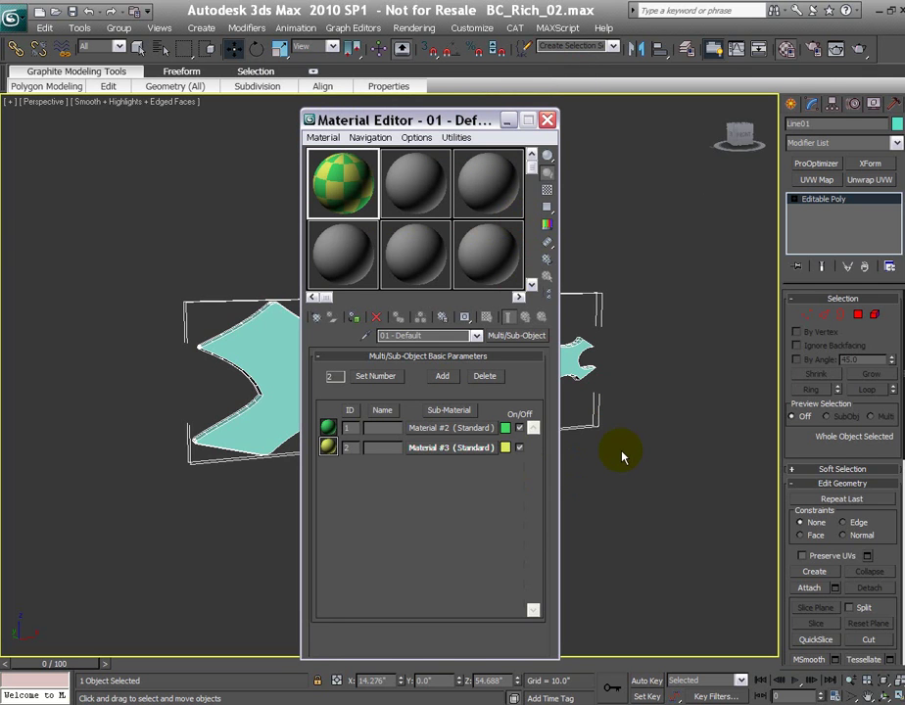
Assign the green and yellow Multi/Sub-Object material to the guitar and inspect its face and bevelled edges from several angles
click(353, 319)
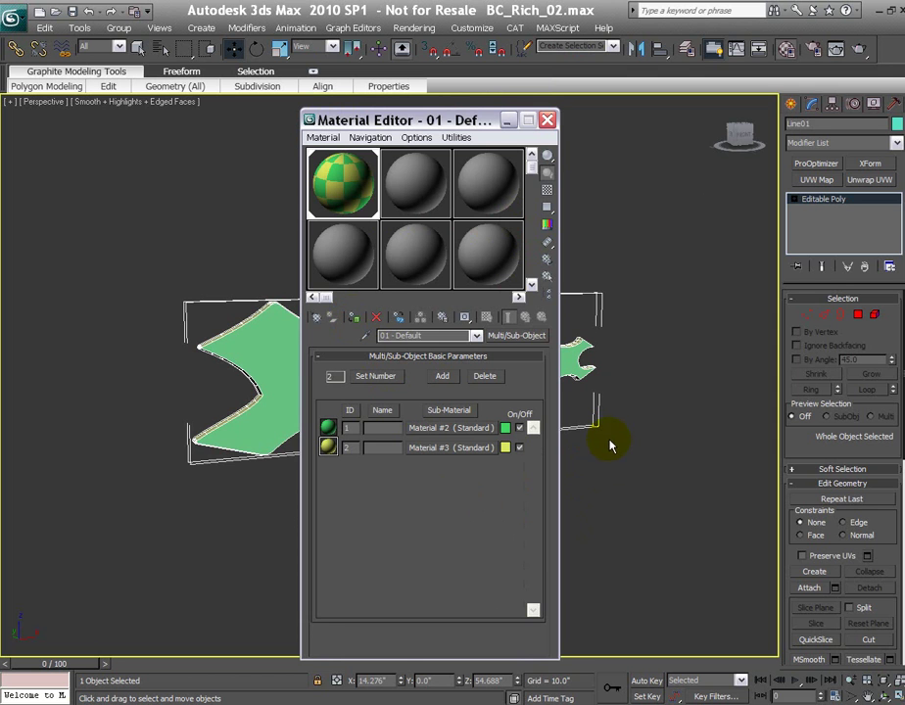
drag(430, 117, 224, 117)
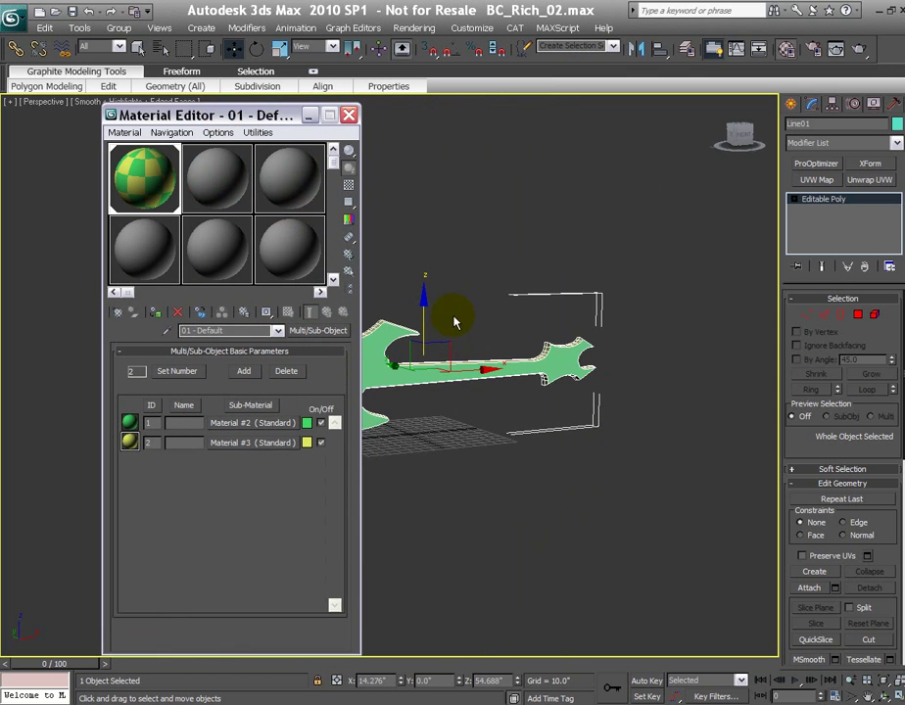
middle_drag(454, 317, 576, 279)
alt+middle_drag(600, 468, 660, 561)
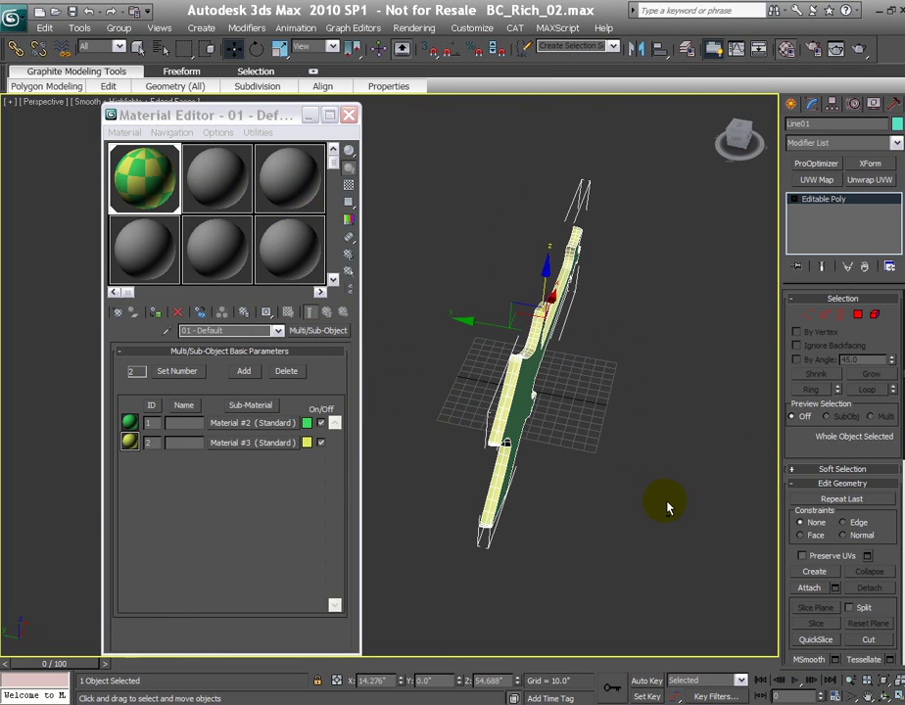
alt+middle_drag(392, 490, 546, 443)
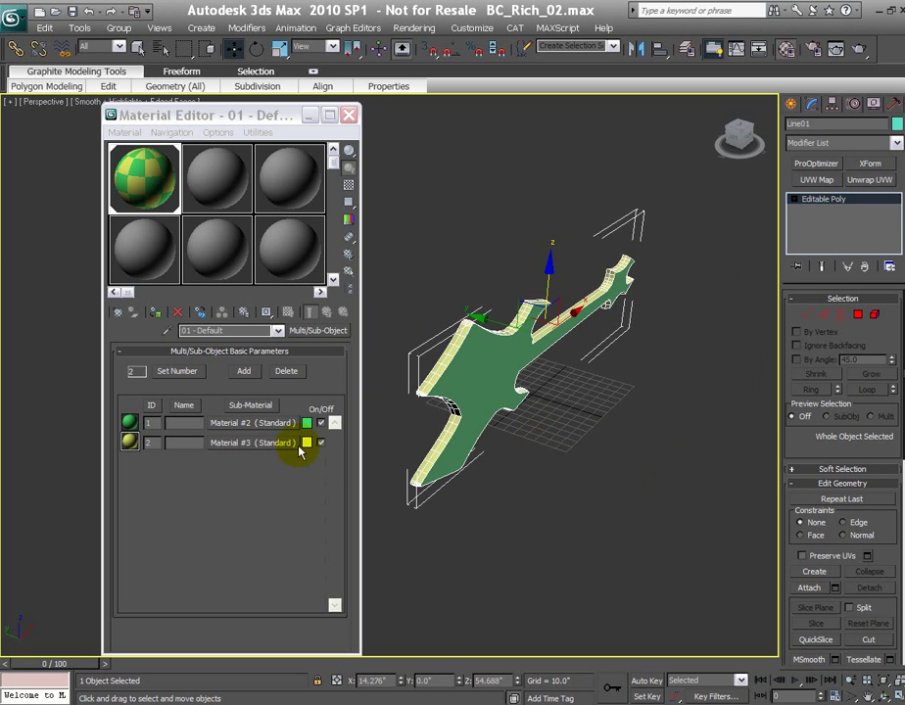
Rename the Multi/Sub-Object material as Guitar
alt+middle_drag(602, 446, 593, 443)
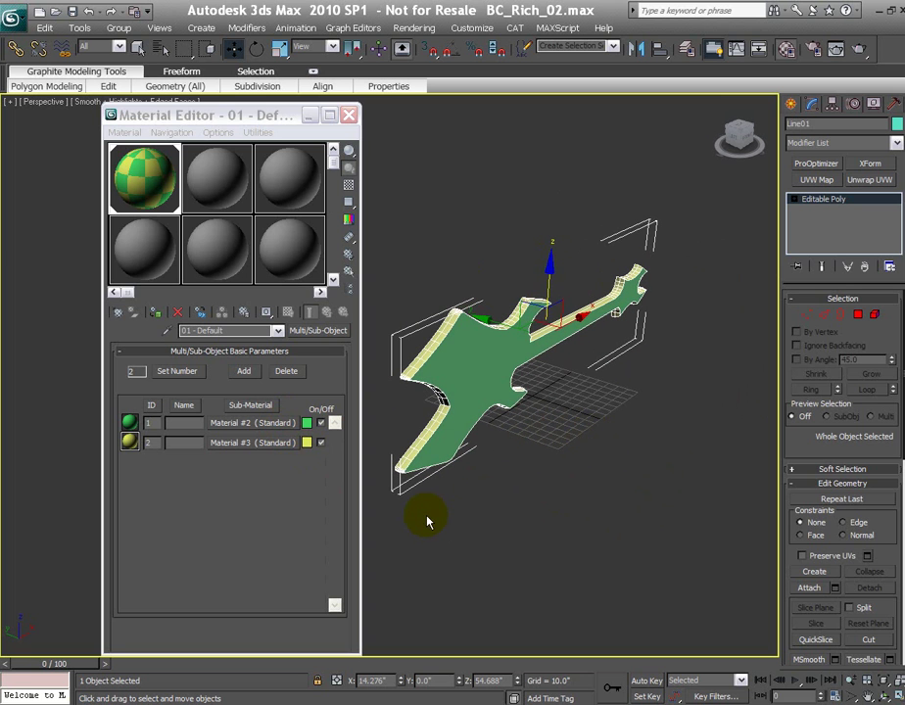
click(225, 331)
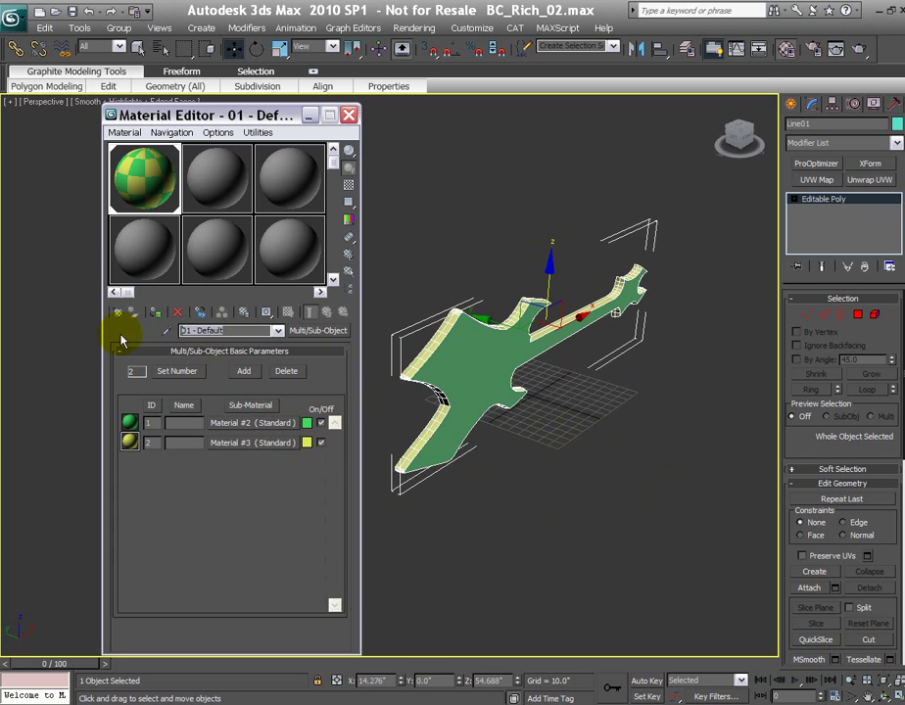
text(Guitar)
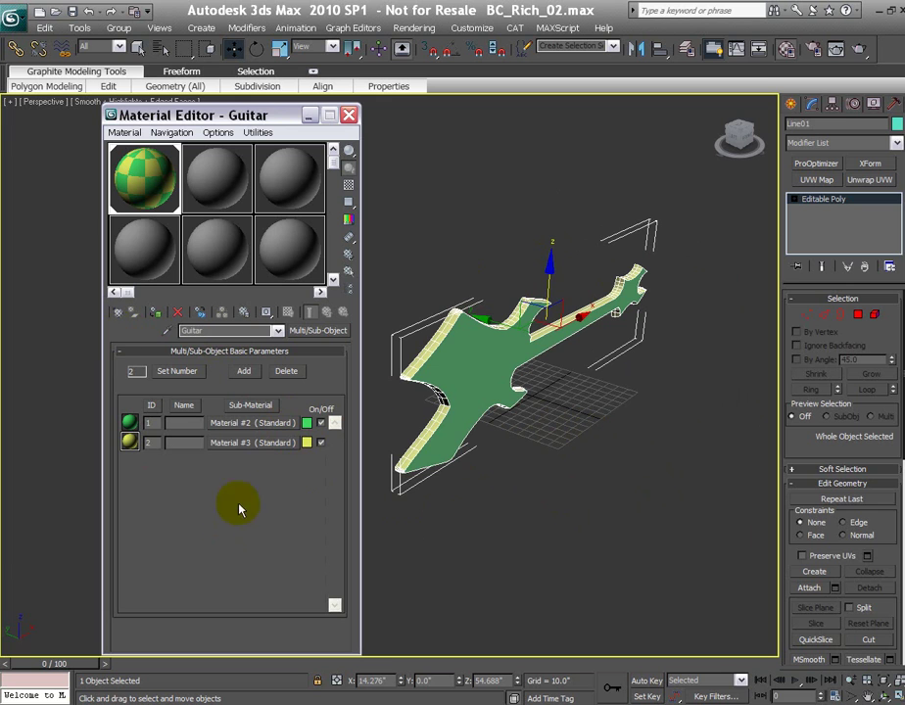
Name the ID 2 sub-material Side n Back and the ID 1 sub-material Front, and return to the parent material
click(232, 445)
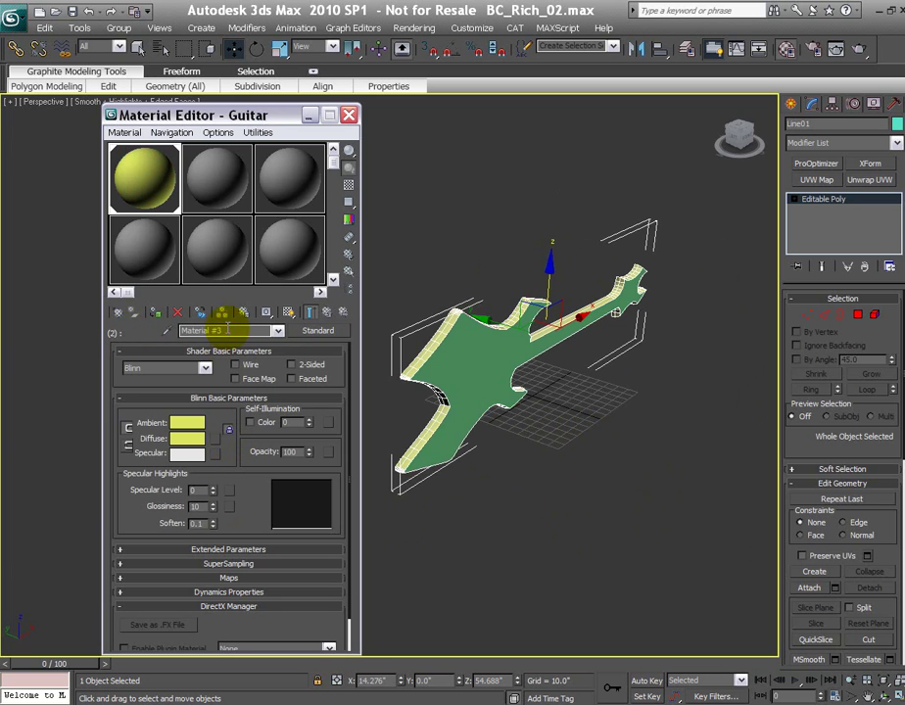
click(182, 331)
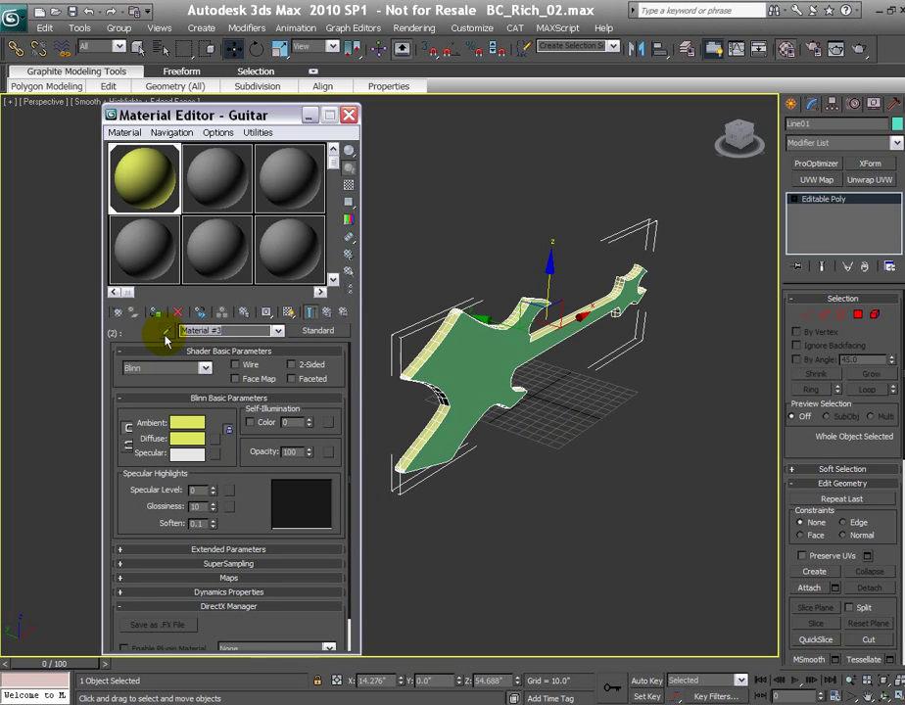
text(Side n Back)
click(343, 313)
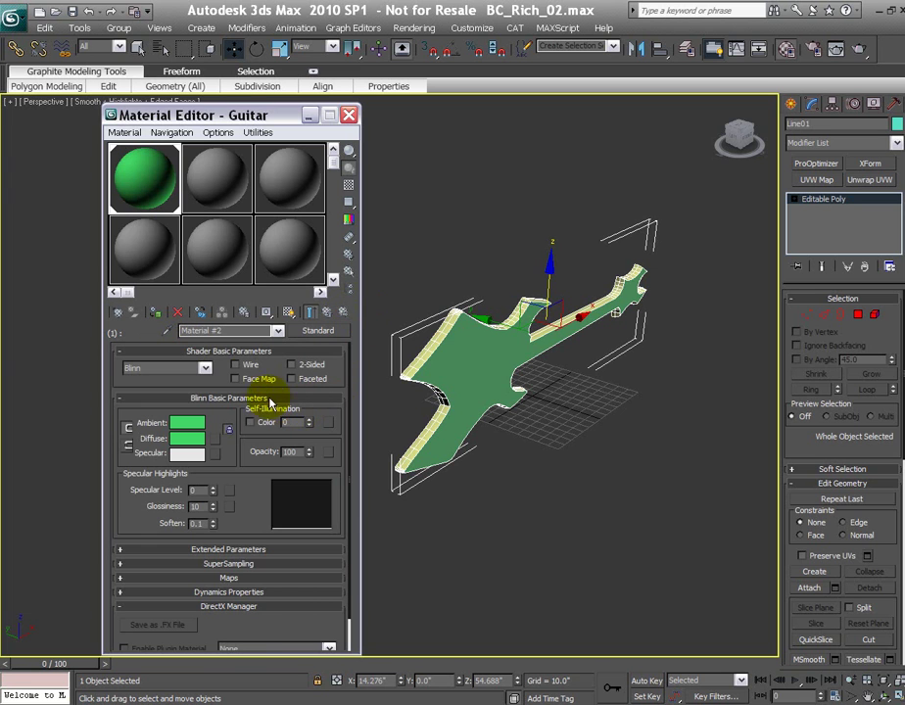
text(Front)
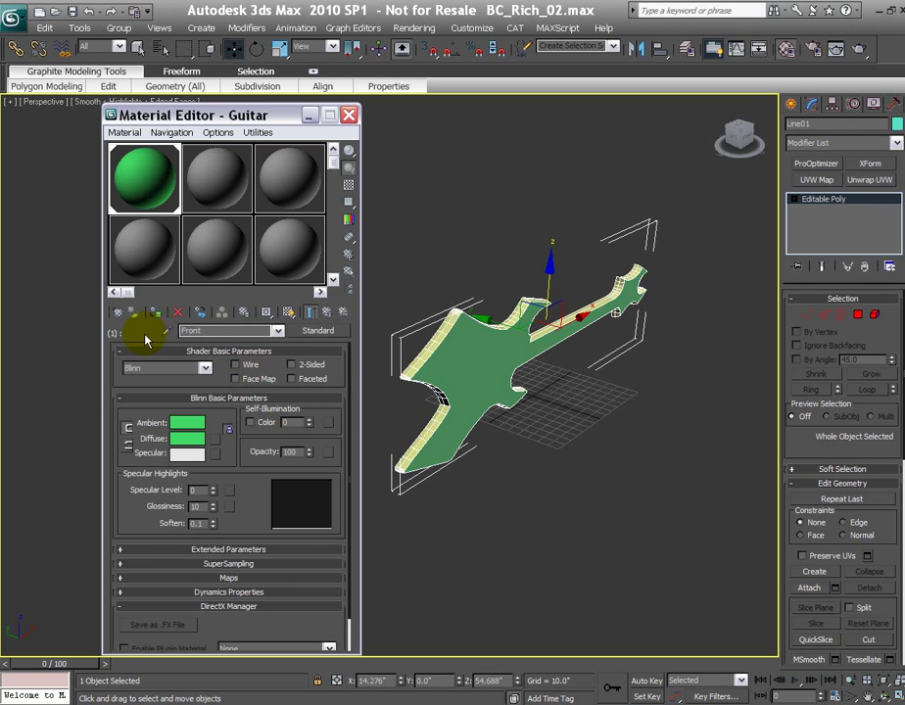
click(325, 313)
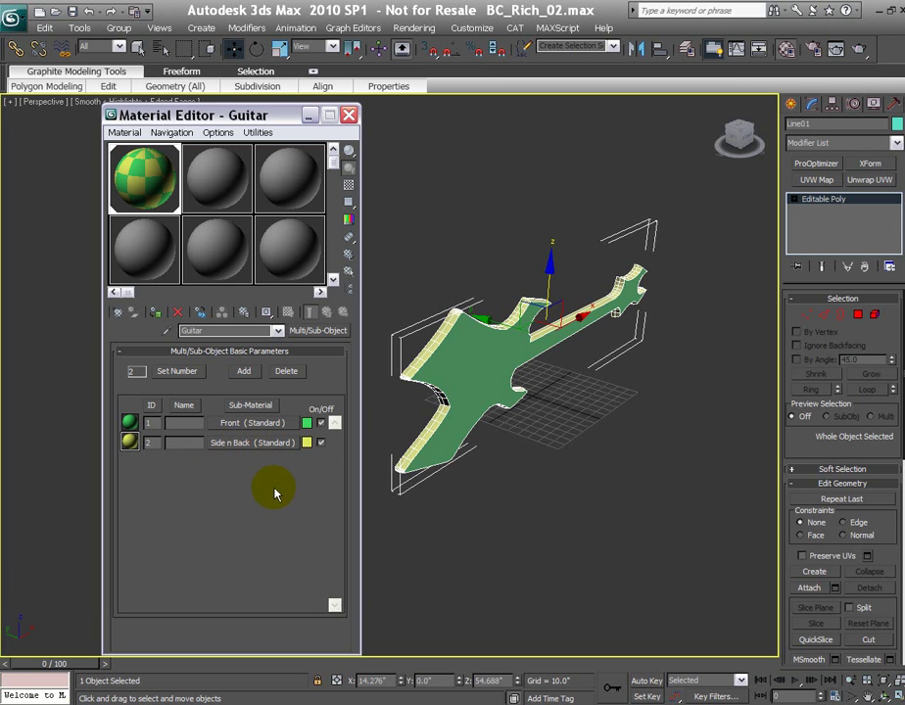
Change the diffuse color of the Side n Back sub-material to a neutral dark gray, with saturation 0 and value 71
click(243, 444)
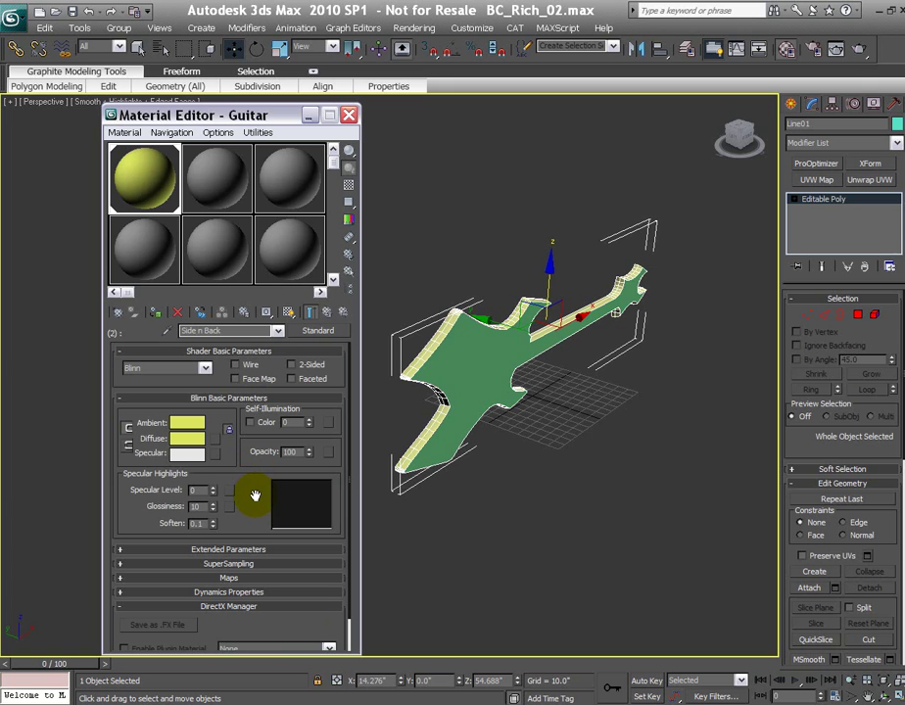
click(187, 438)
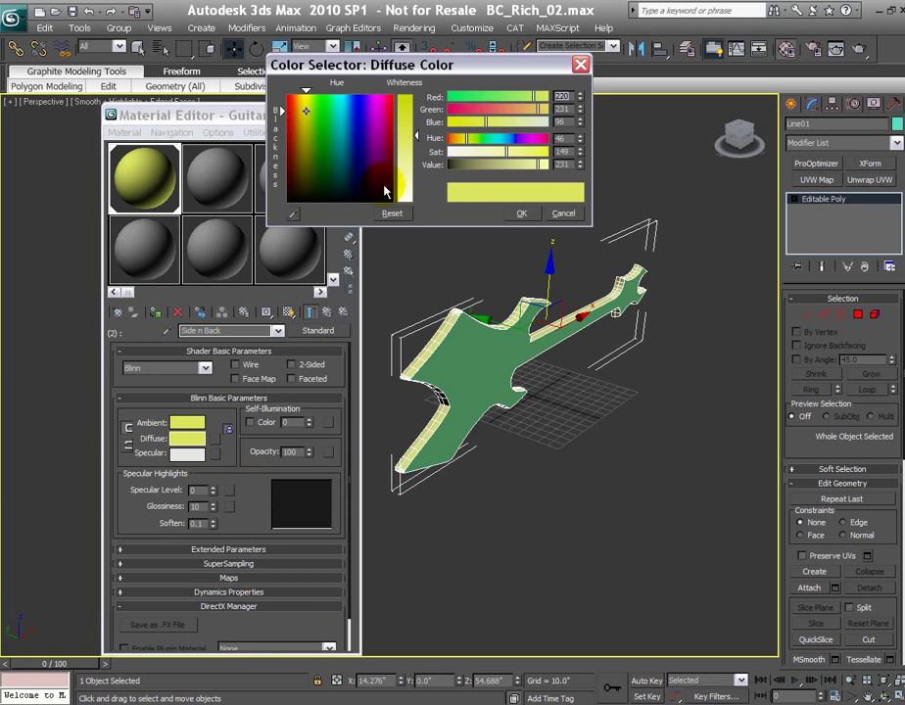
drag(386, 188, 296, 194)
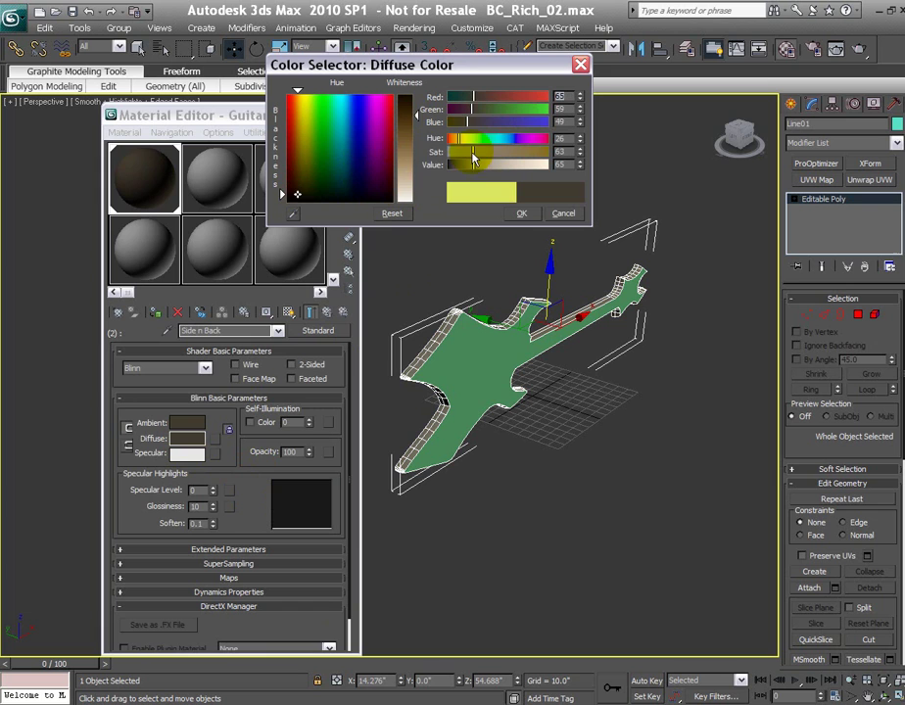
drag(473, 157, 430, 152)
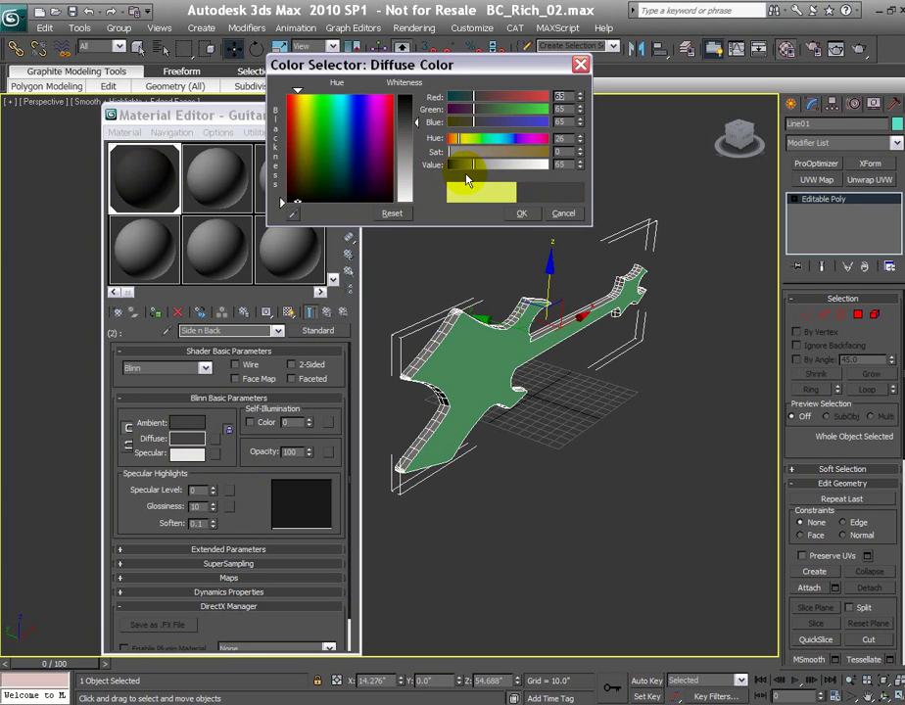
drag(473, 172, 478, 171)
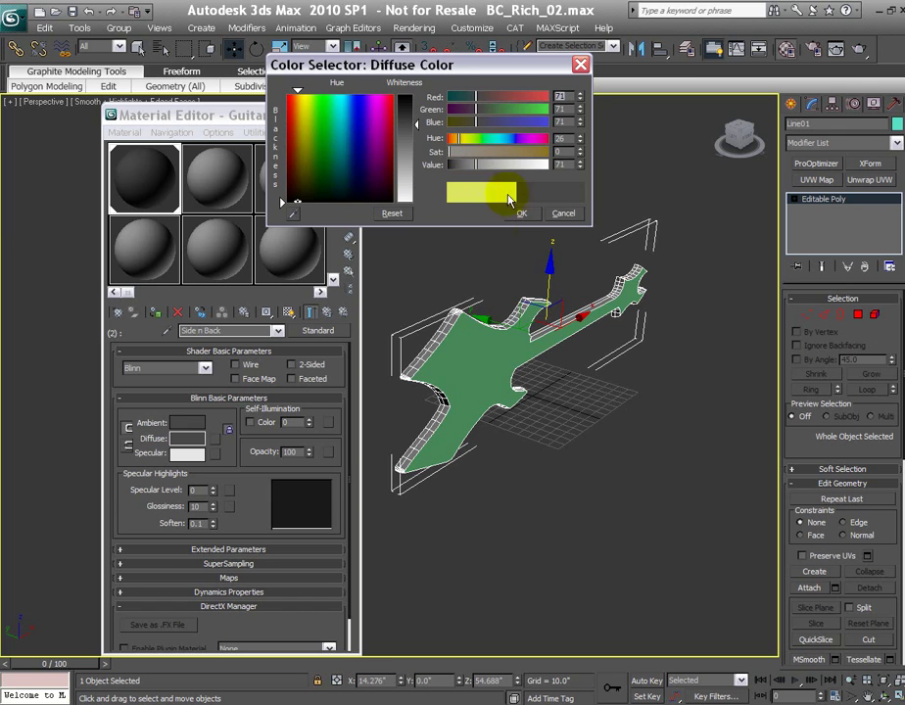
click(523, 215)
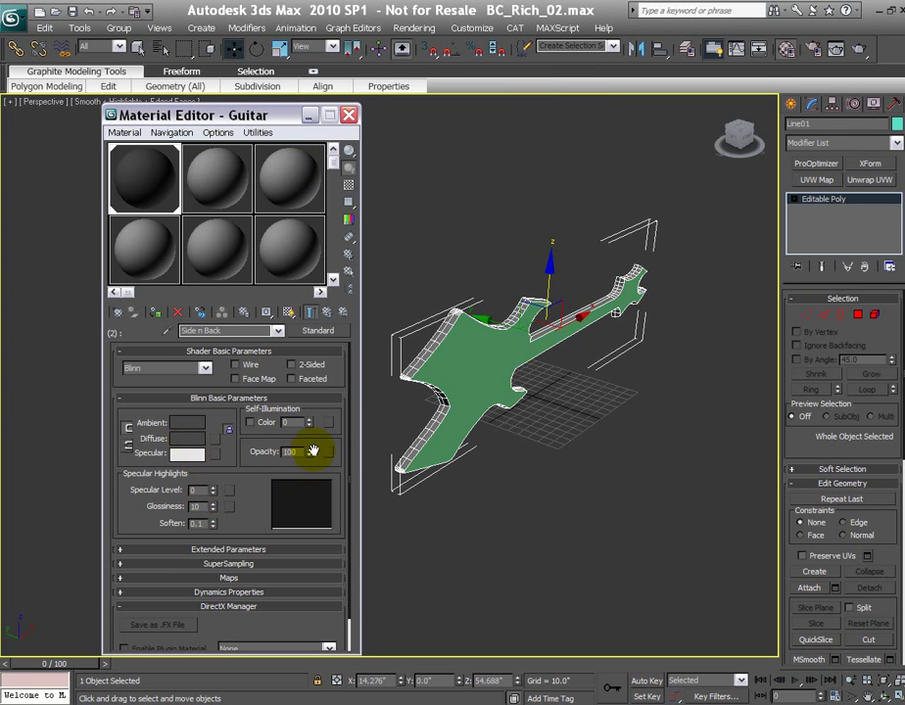
Set the Side n Back sub-material's specular level to 70 and glossiness to 40, and open the Front sub-material
drag(216, 492, 261, 515)
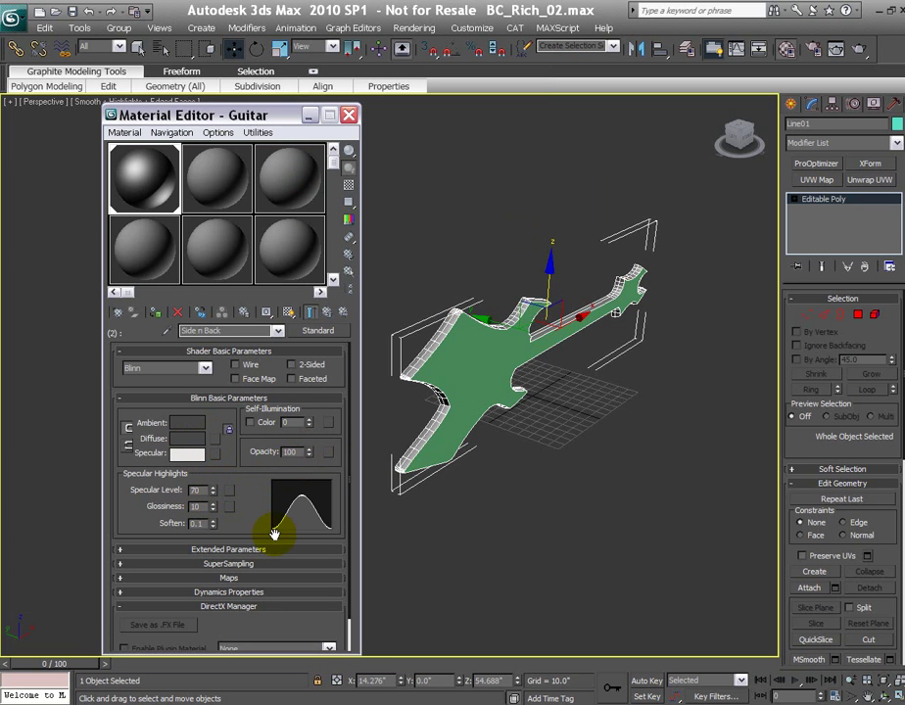
drag(212, 505, 208, 491)
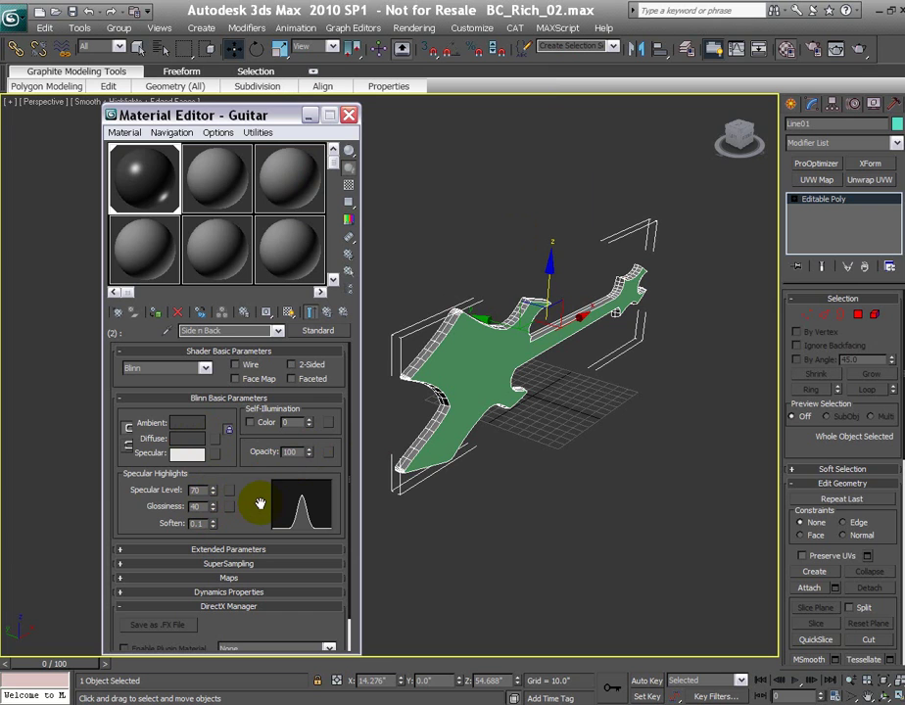
click(328, 312)
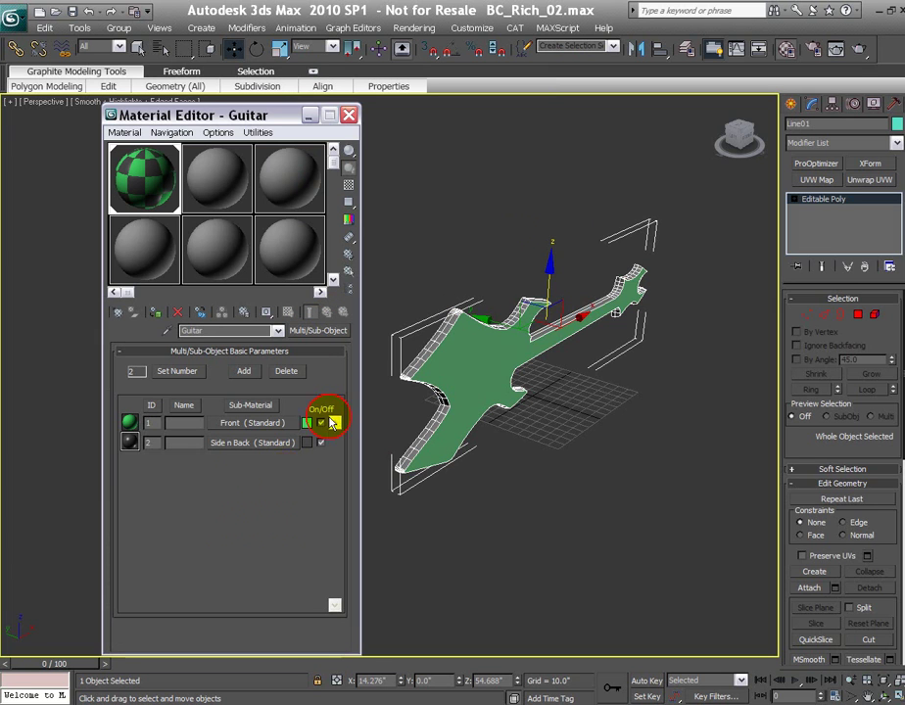
click(246, 428)
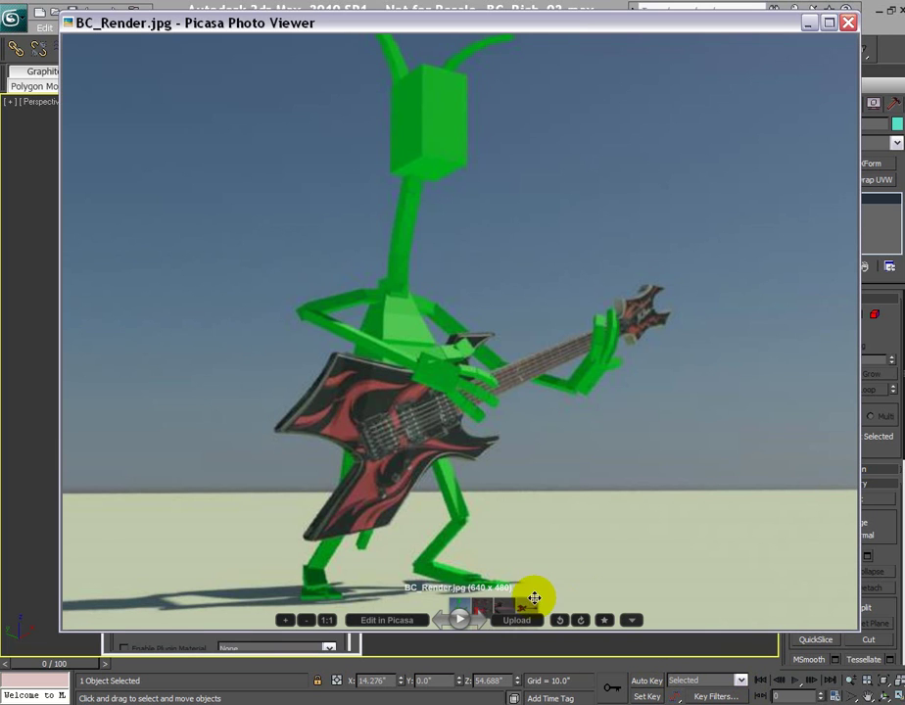
Examine the Edit UVWs screenshot and the BCRich.jpg and BCRich_600x600.jpg guitar images in Picasa Photo Viewer, comparing their proportions
click(480, 617)
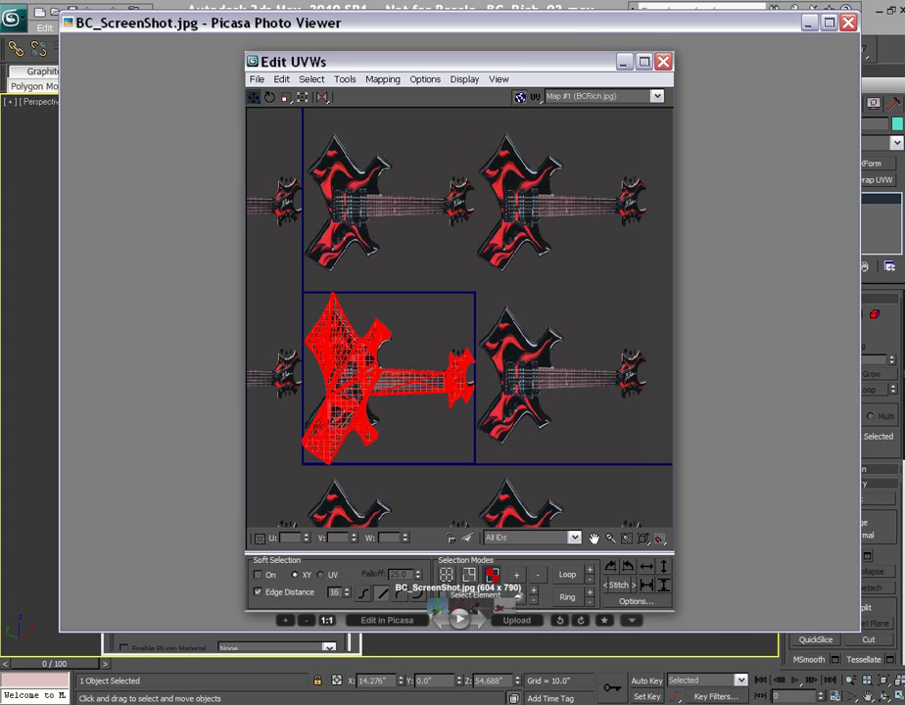
right_click(791, 674)
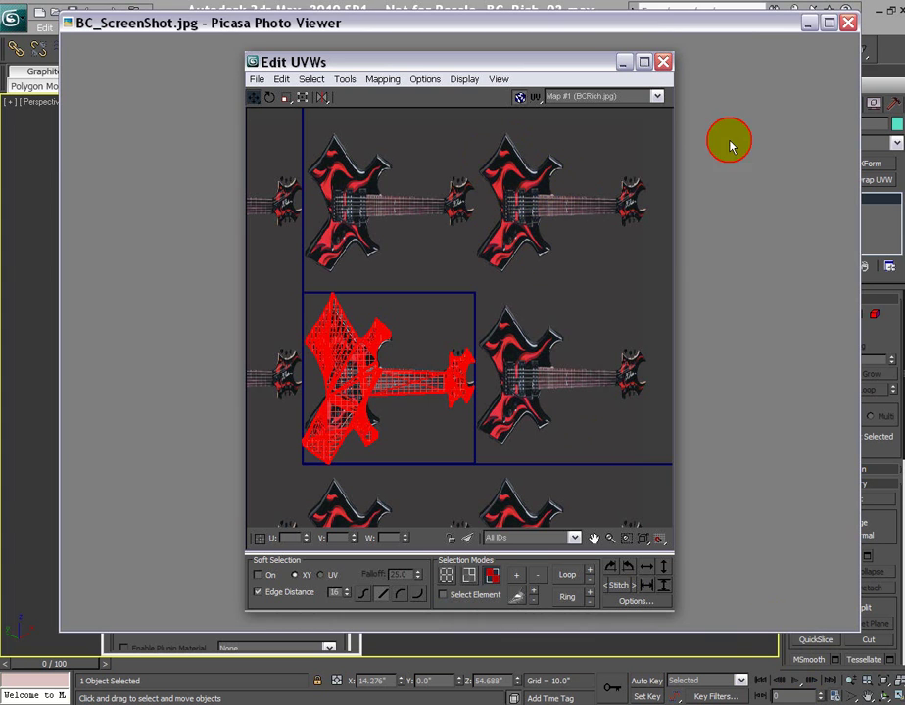
drag(719, 23, 712, 23)
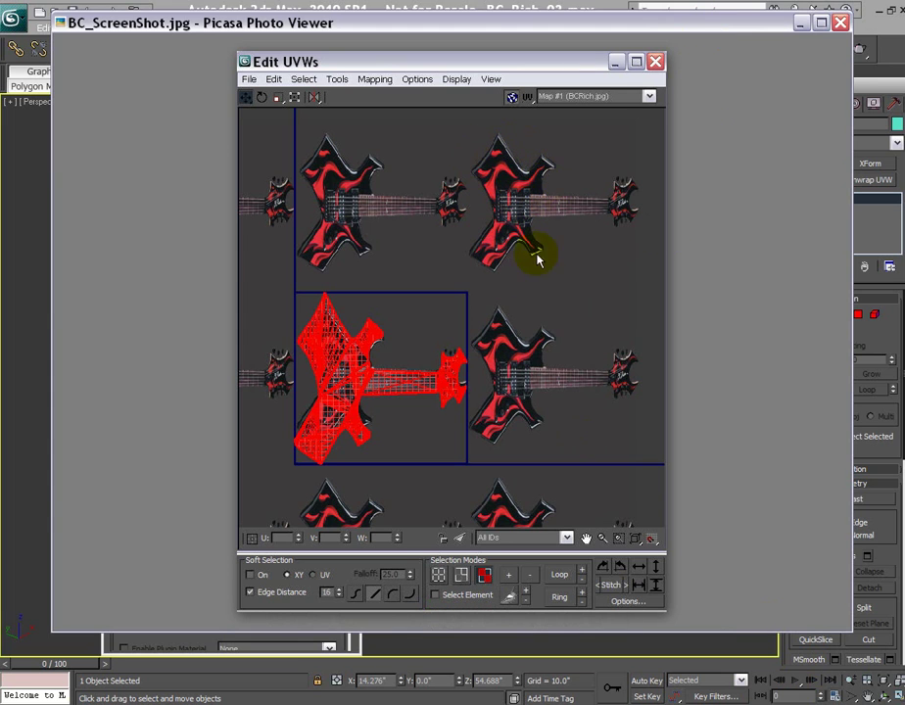
click(801, 22)
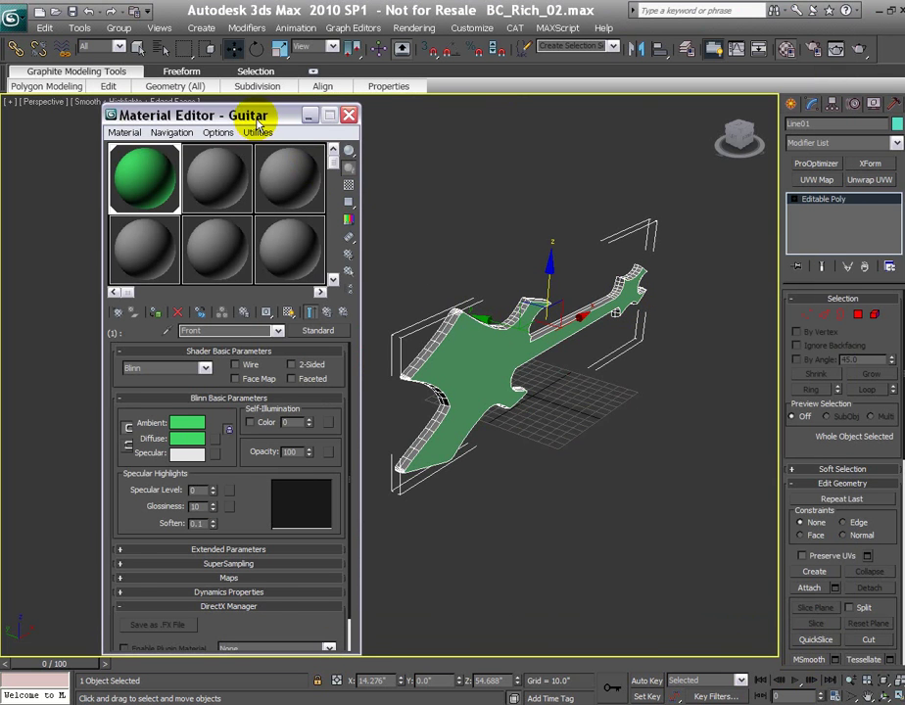
drag(259, 119, 303, 115)
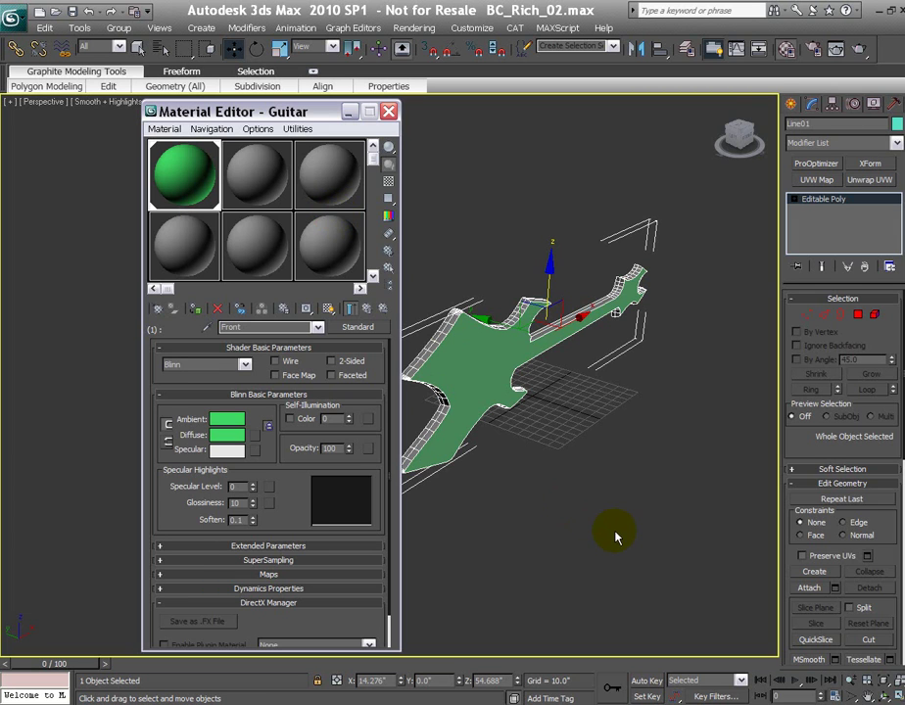
key(alt+Tab)
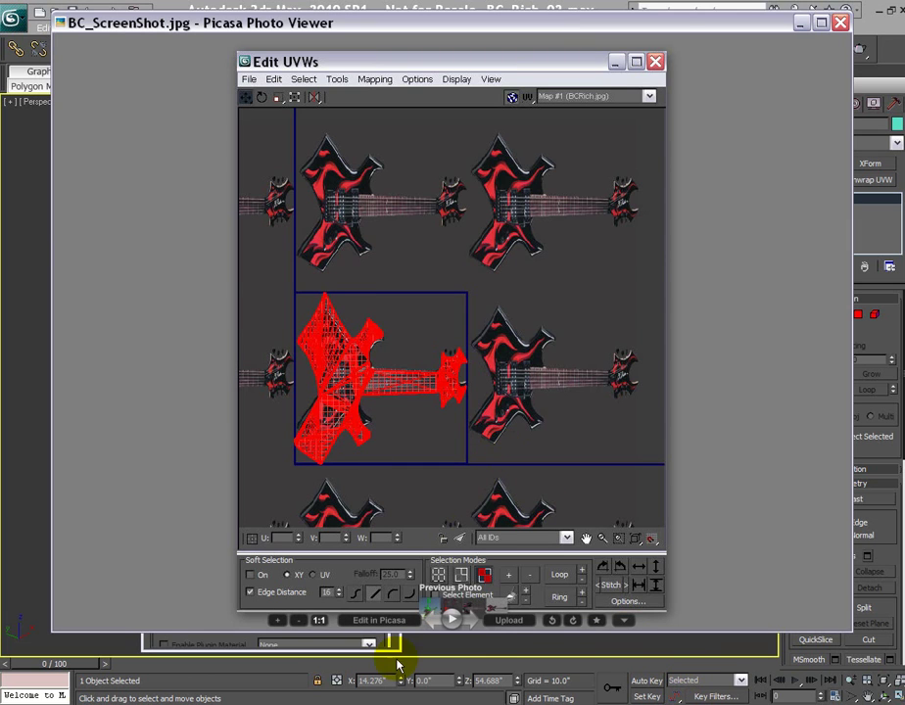
click(471, 619)
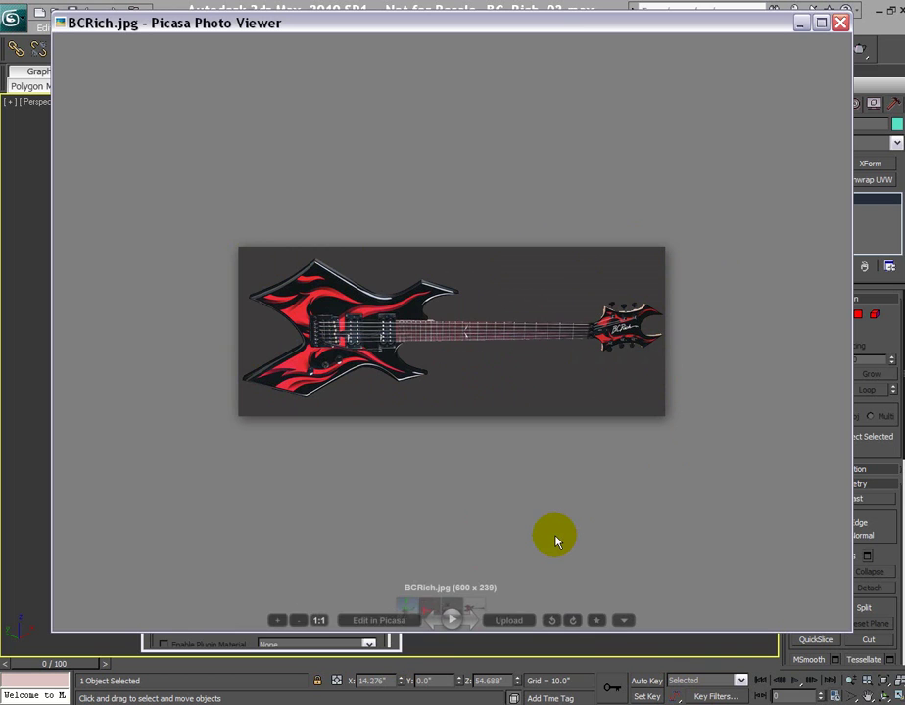
click(473, 620)
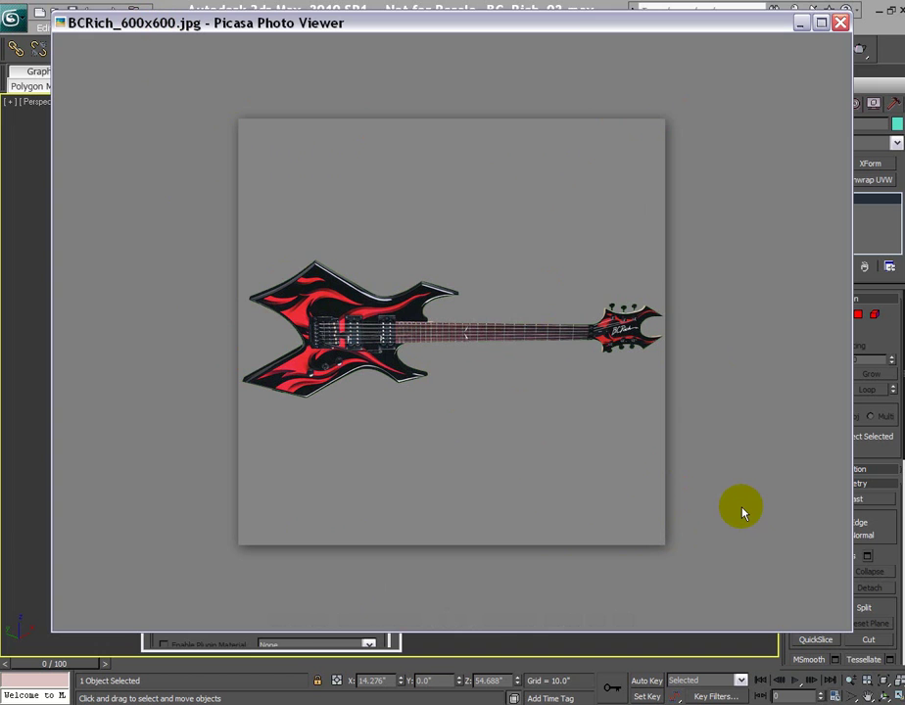
click(800, 21)
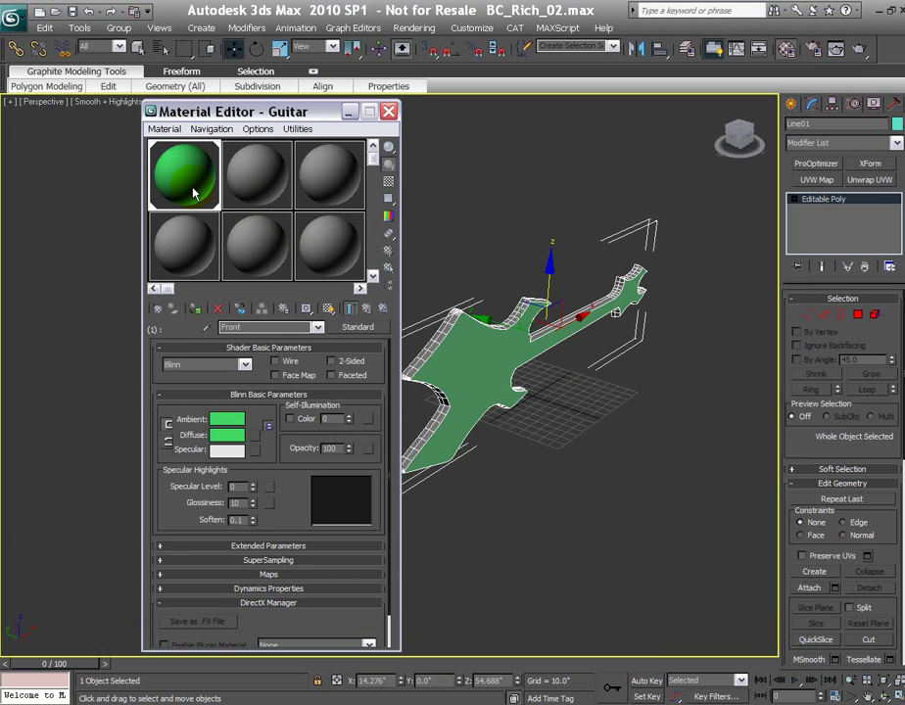
Assign the bitmap BCRich_600x600.jpg as the diffuse map of the Front sub-material
click(254, 435)
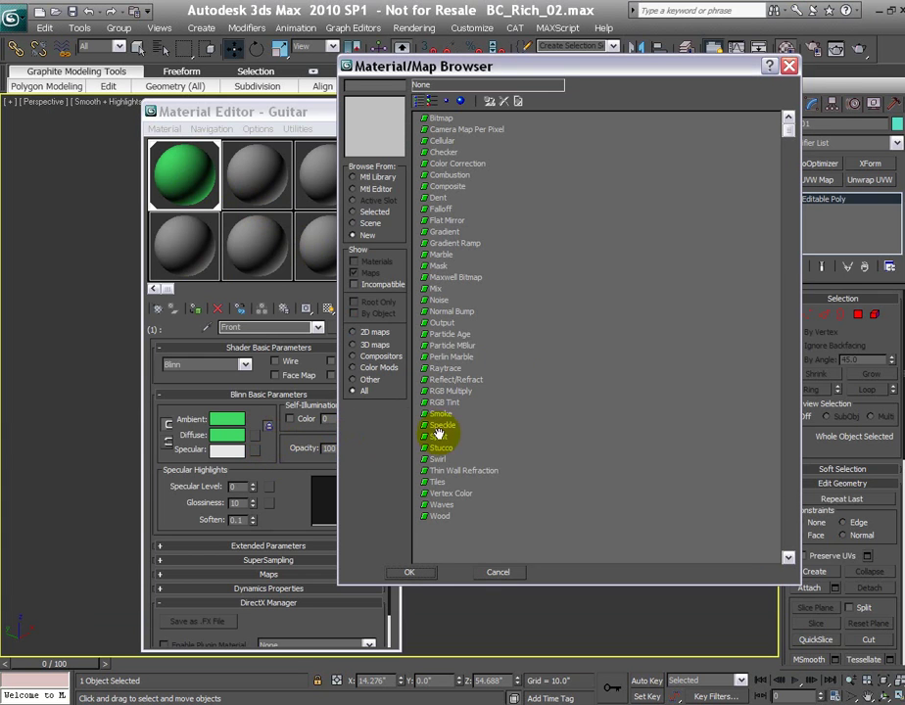
click(441, 118)
click(411, 571)
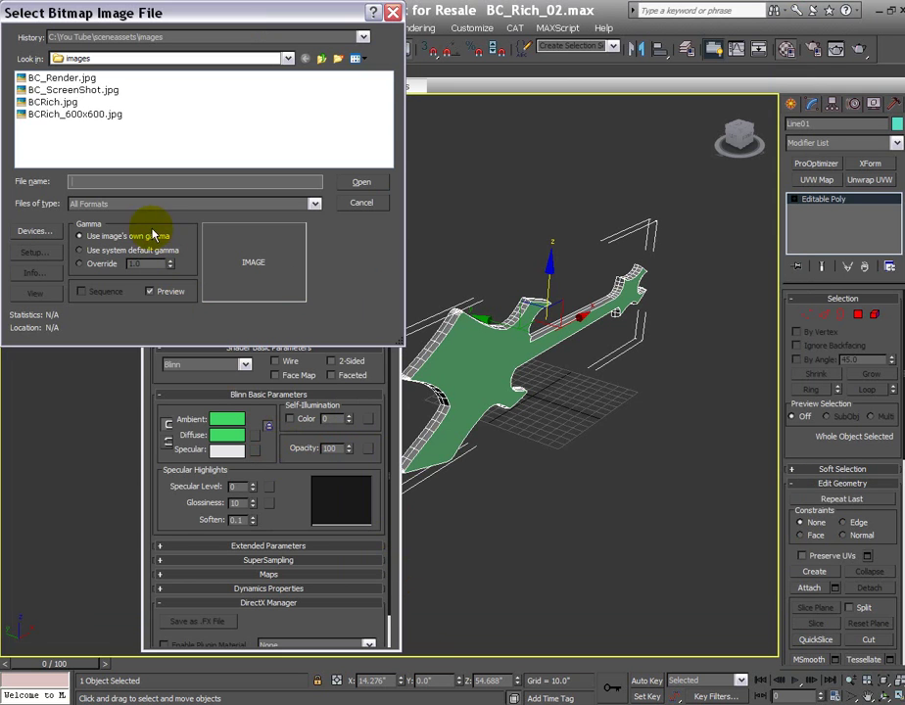
click(63, 114)
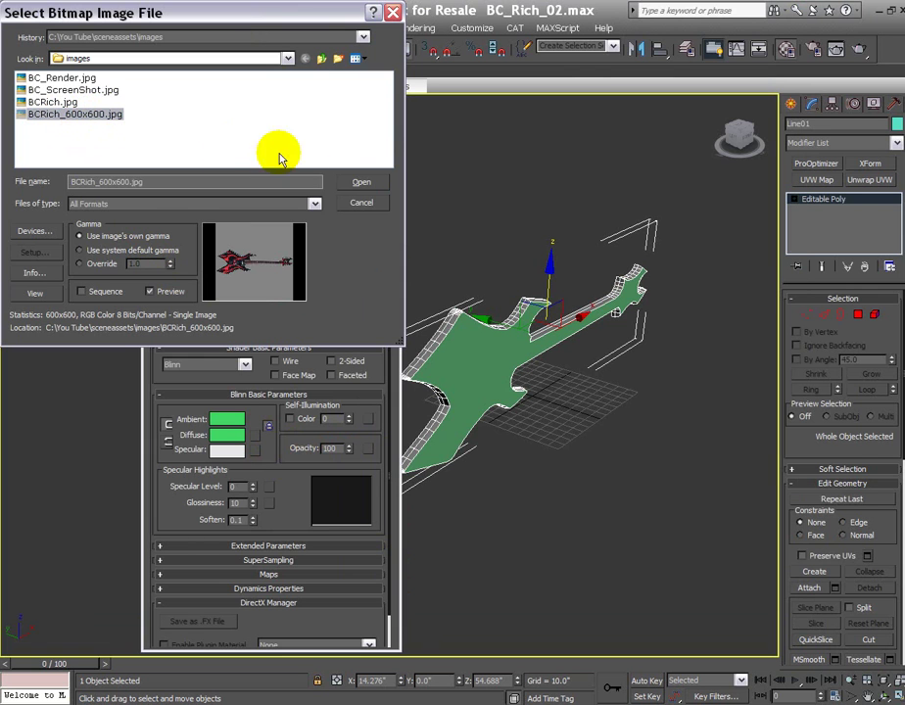
click(359, 183)
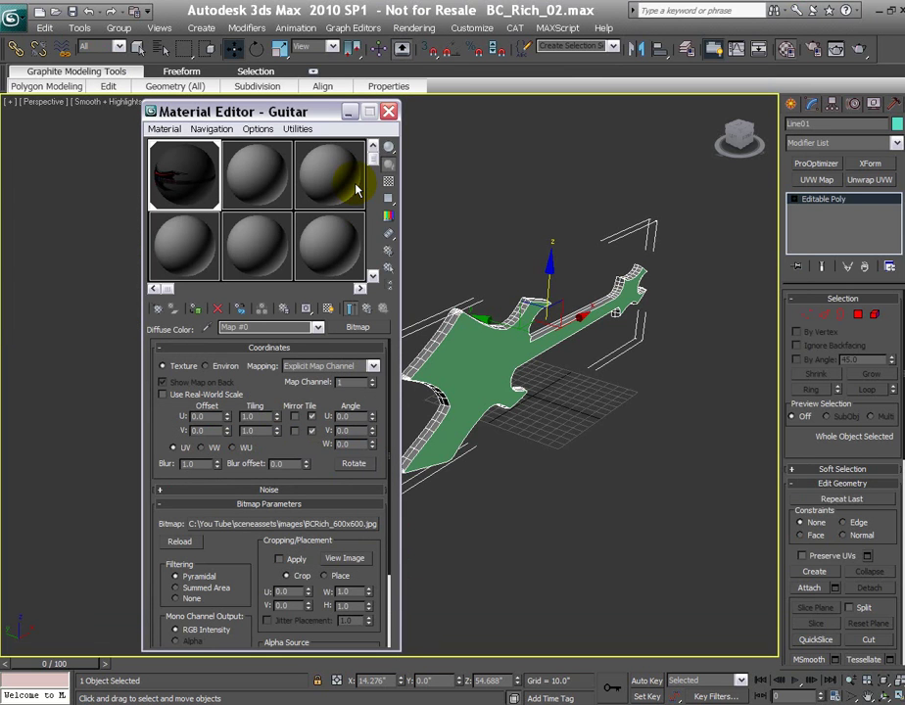
Show the diffuse bitmap in the viewport and, back at the Front sub-material, change the material preview to a box
click(328, 309)
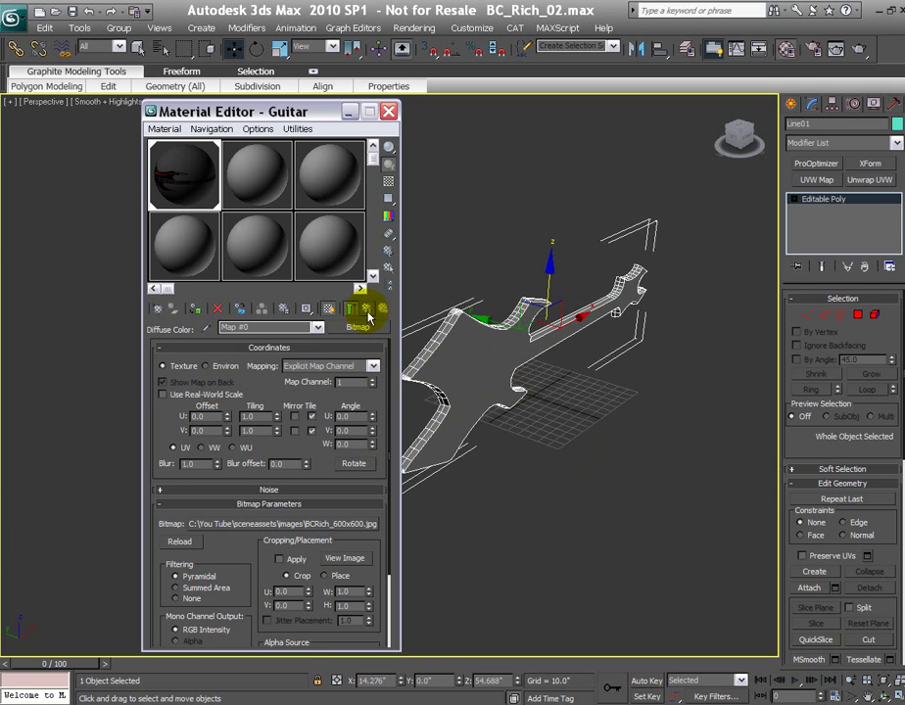
click(367, 311)
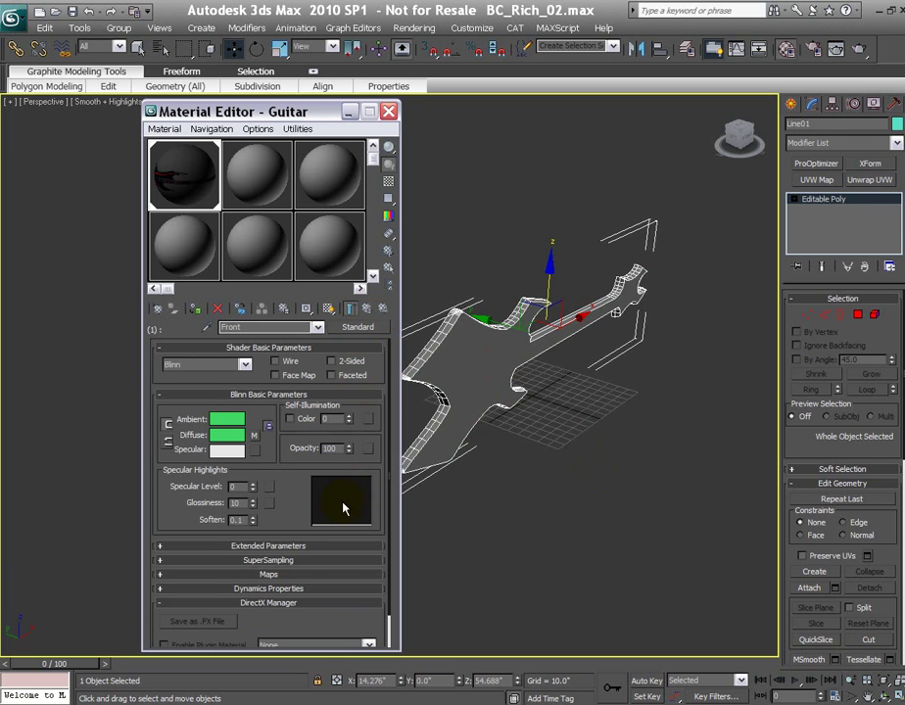
drag(388, 148, 442, 150)
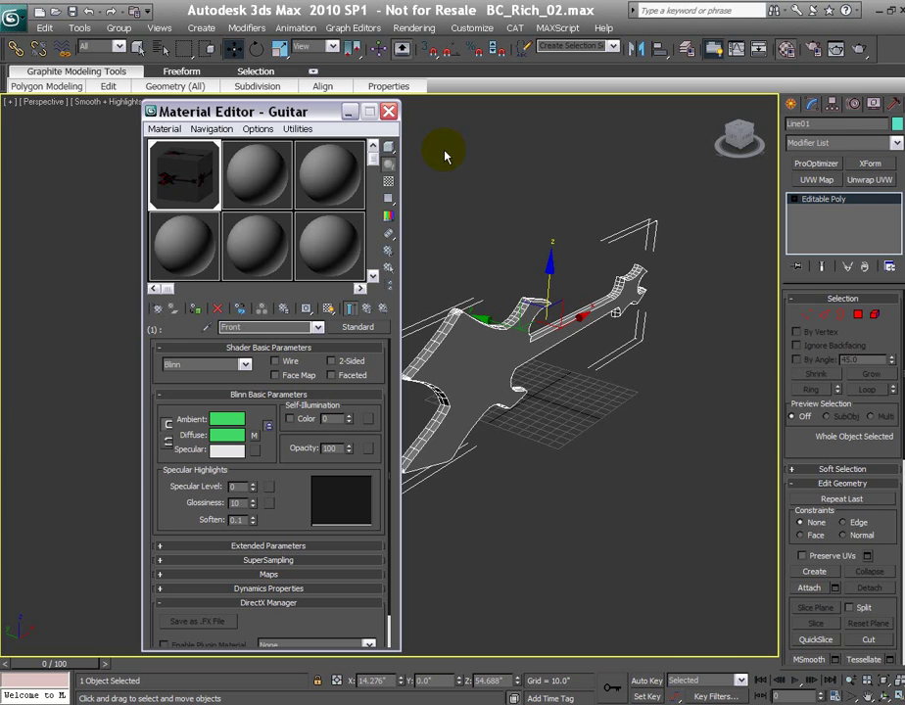